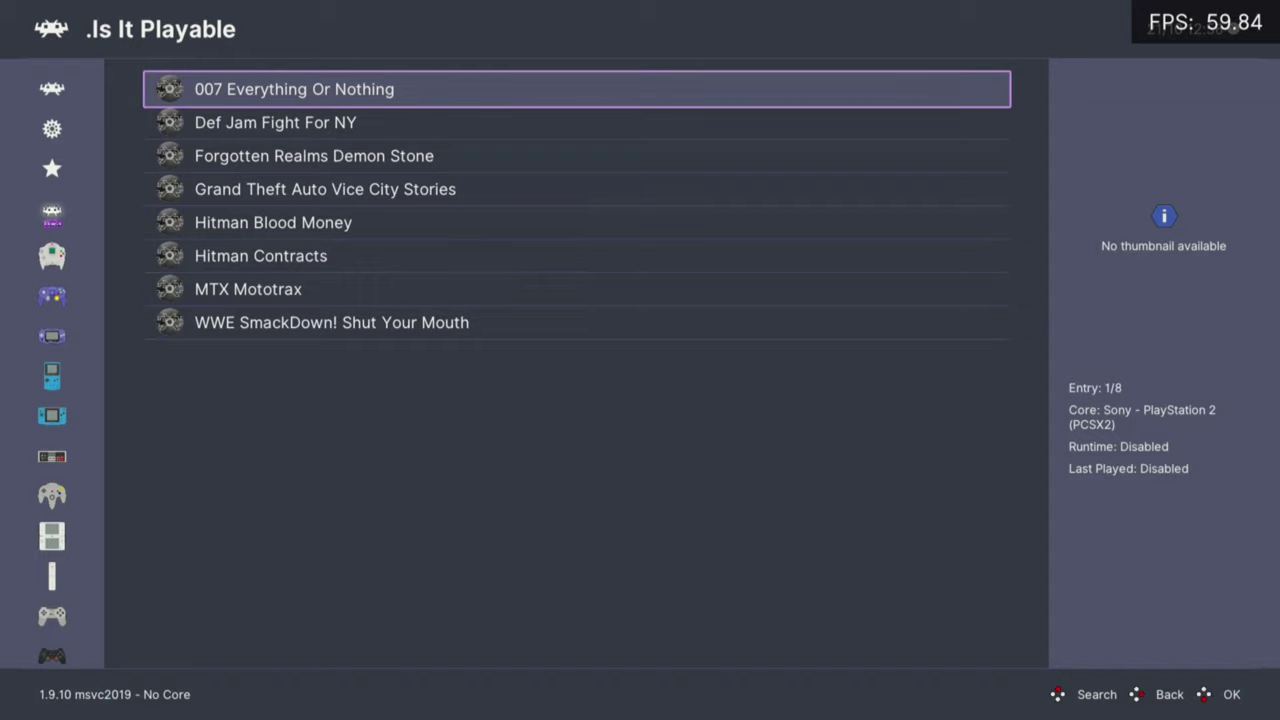
Quit RetroArch and return to the console's home screen.
key("Return")
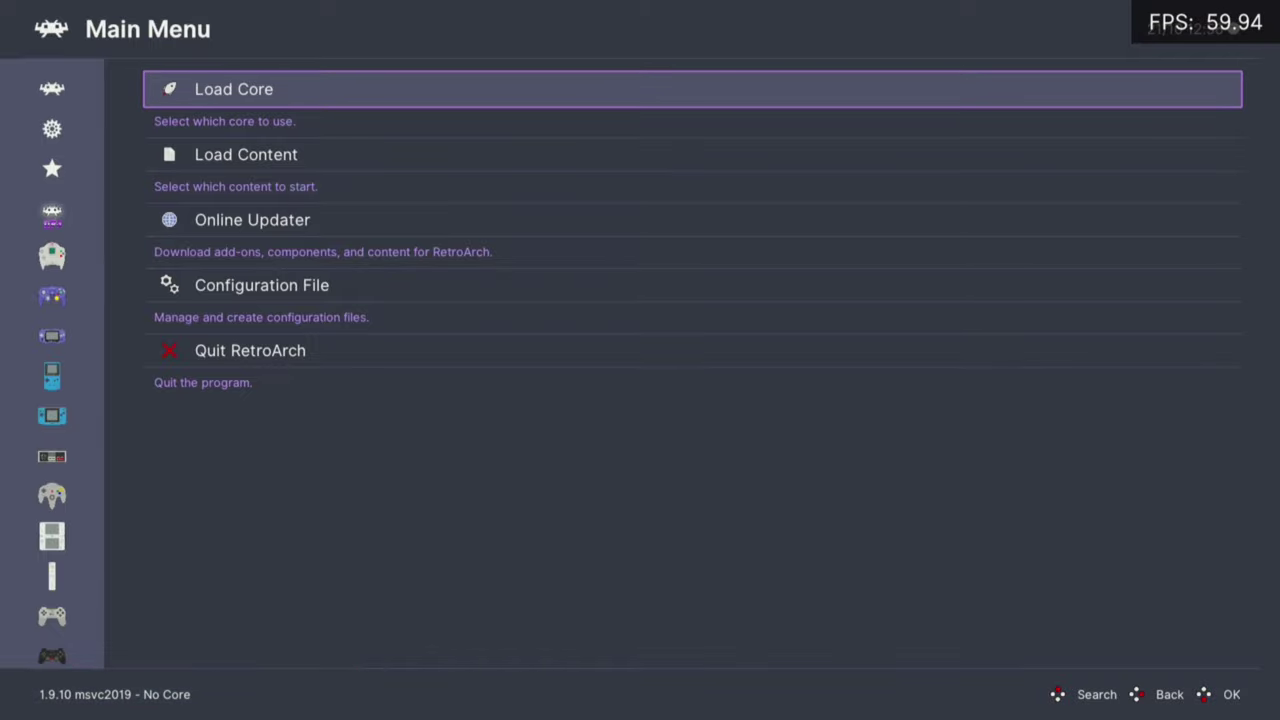
key("Up")
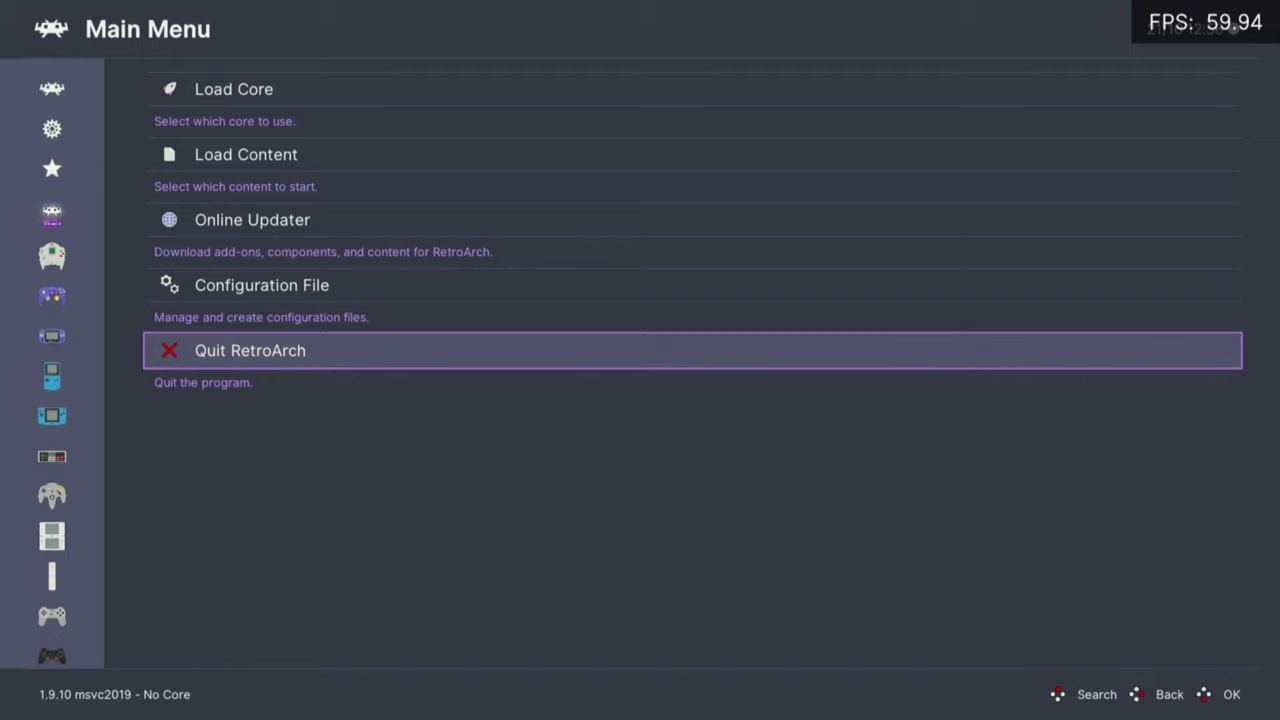
key("Return")
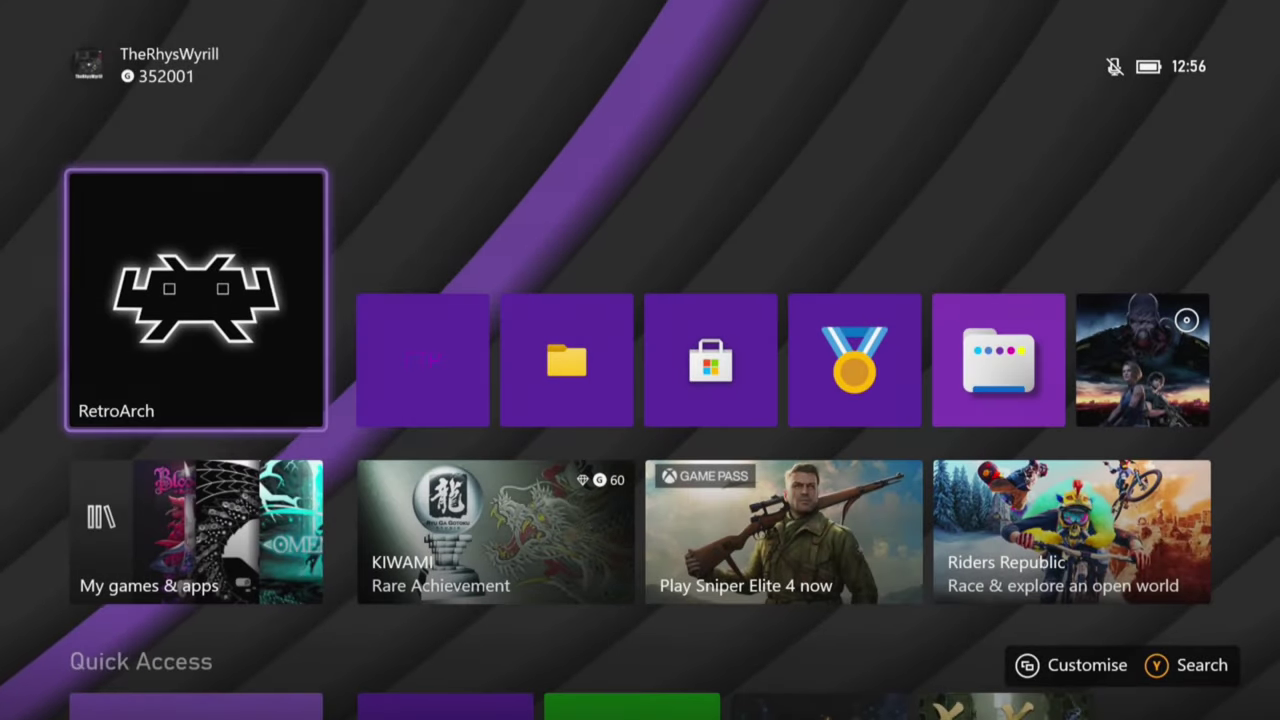
Open Durango FTP on the console and start its FTP server with anonymous access allowed.
key("Return")
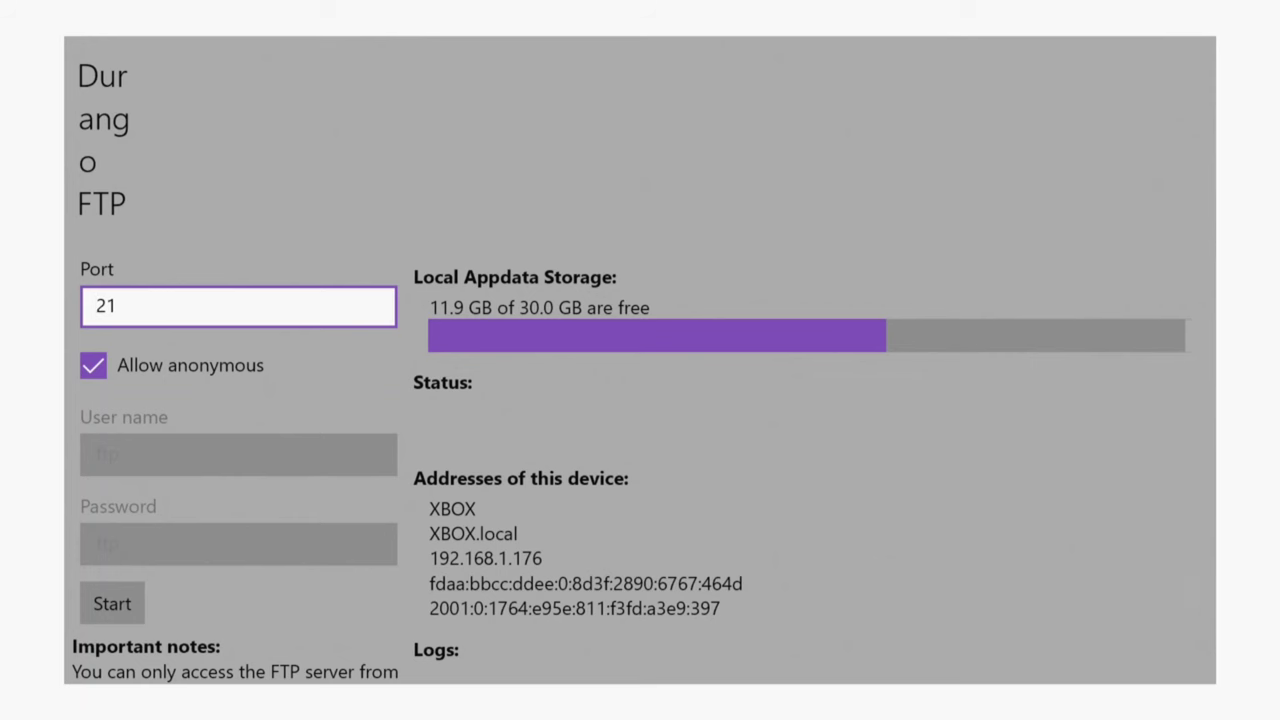
key("Down")
key("Down")
key("Return")
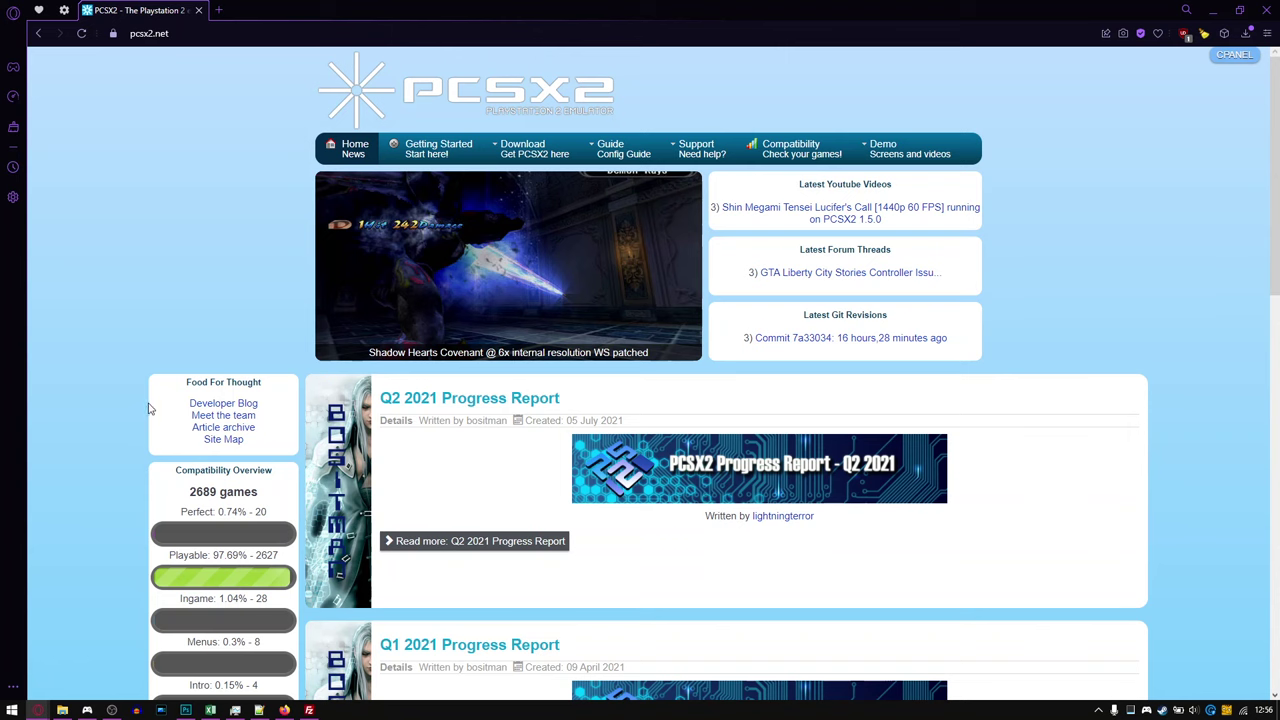
On the PCSX2 website, download the PCSX2 1.6.0 Windows Binary from the stable Windows releases.
left_click(535, 150)
mouse_move(522, 150)
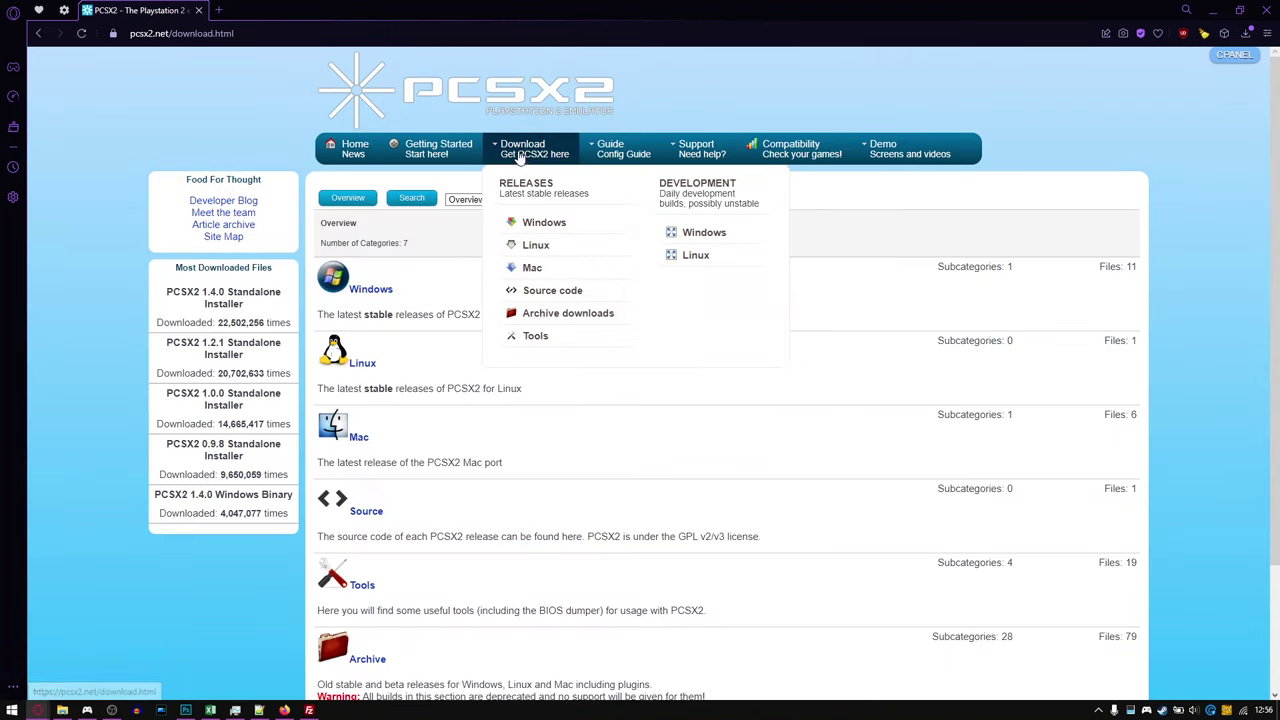
left_click(523, 222)
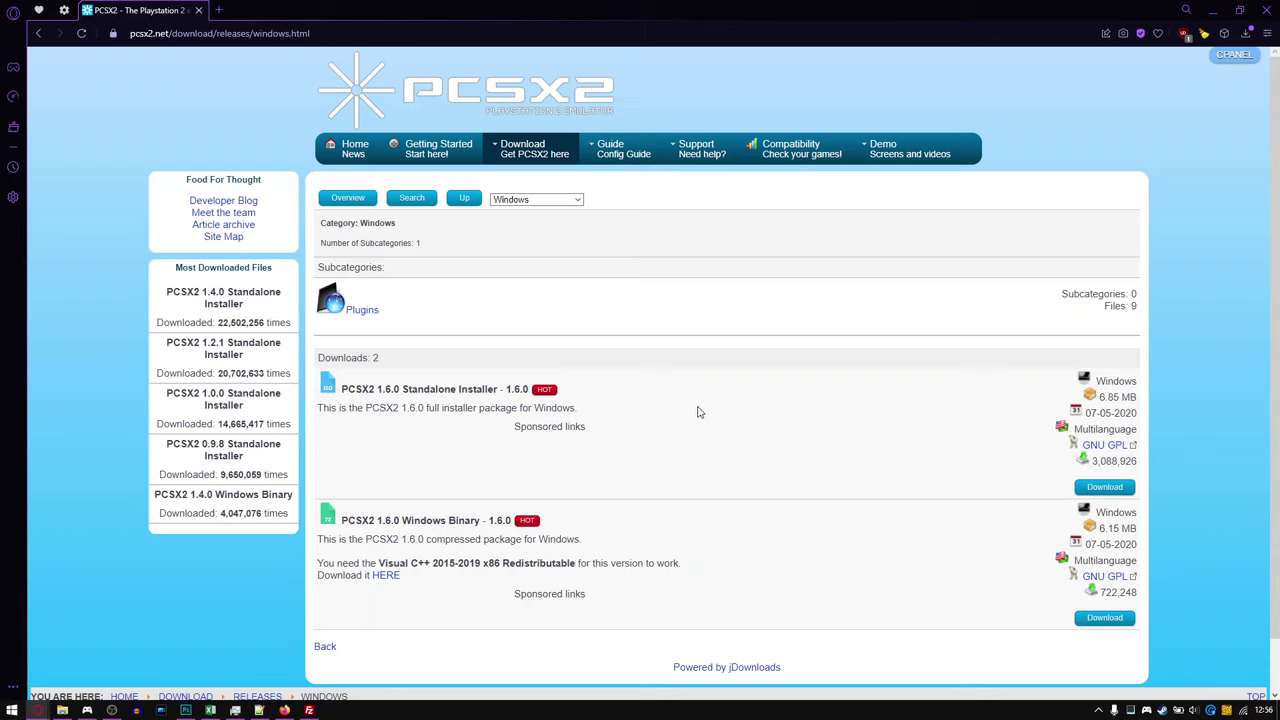
left_click(1108, 617)
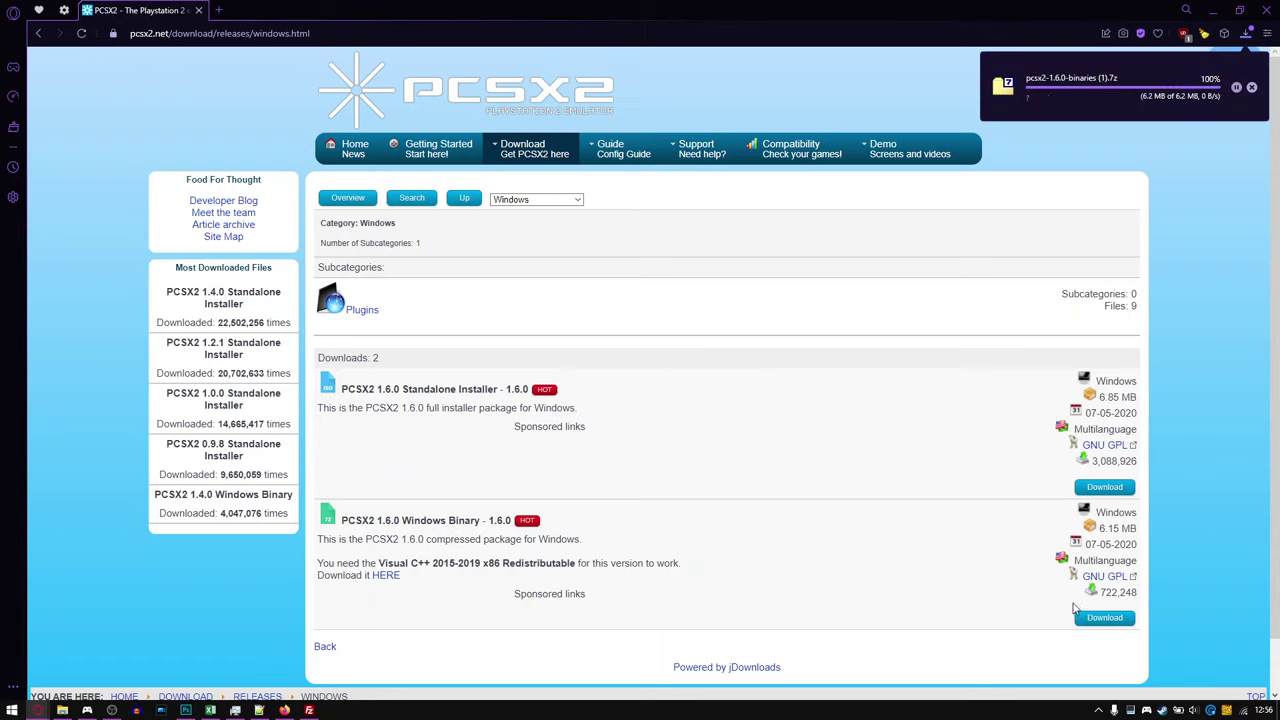
Switch to File Explorer and delete the duplicate archive pcsx2-1.6.0-binaries (1) from the Tutorial folder.
left_click(62, 710)
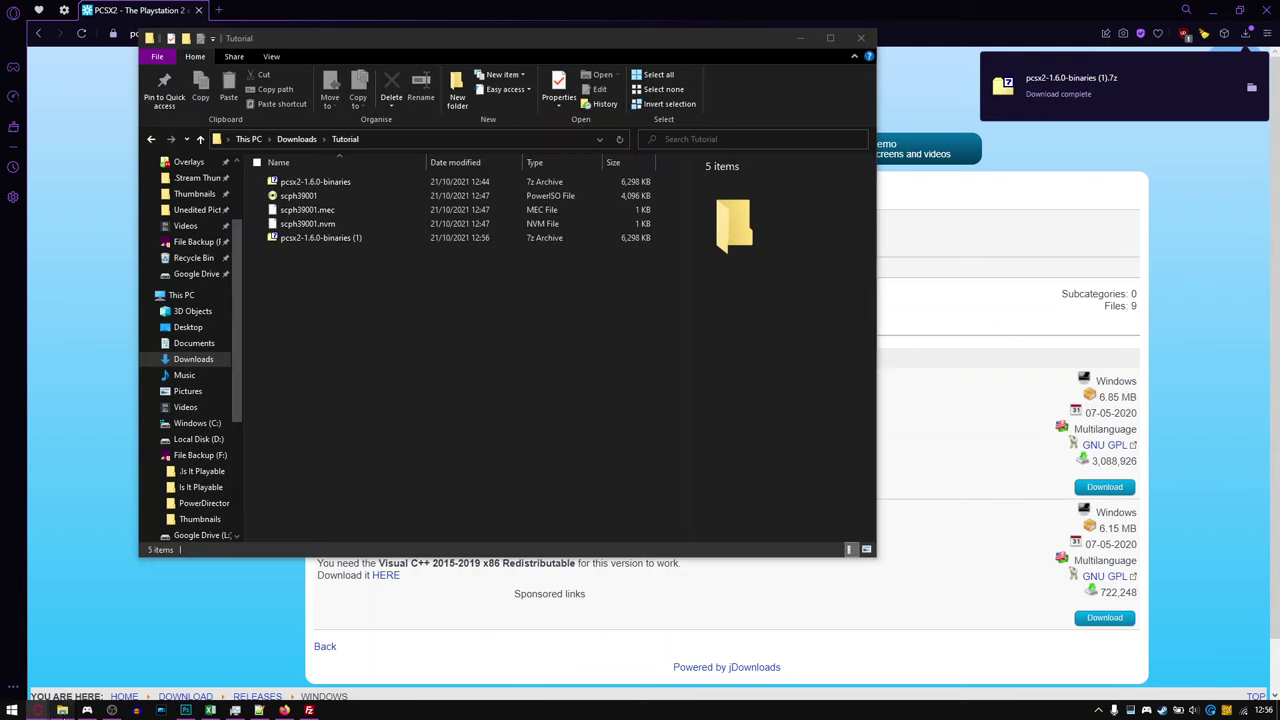
left_click(318, 165)
left_click(320, 166)
left_click(318, 181)
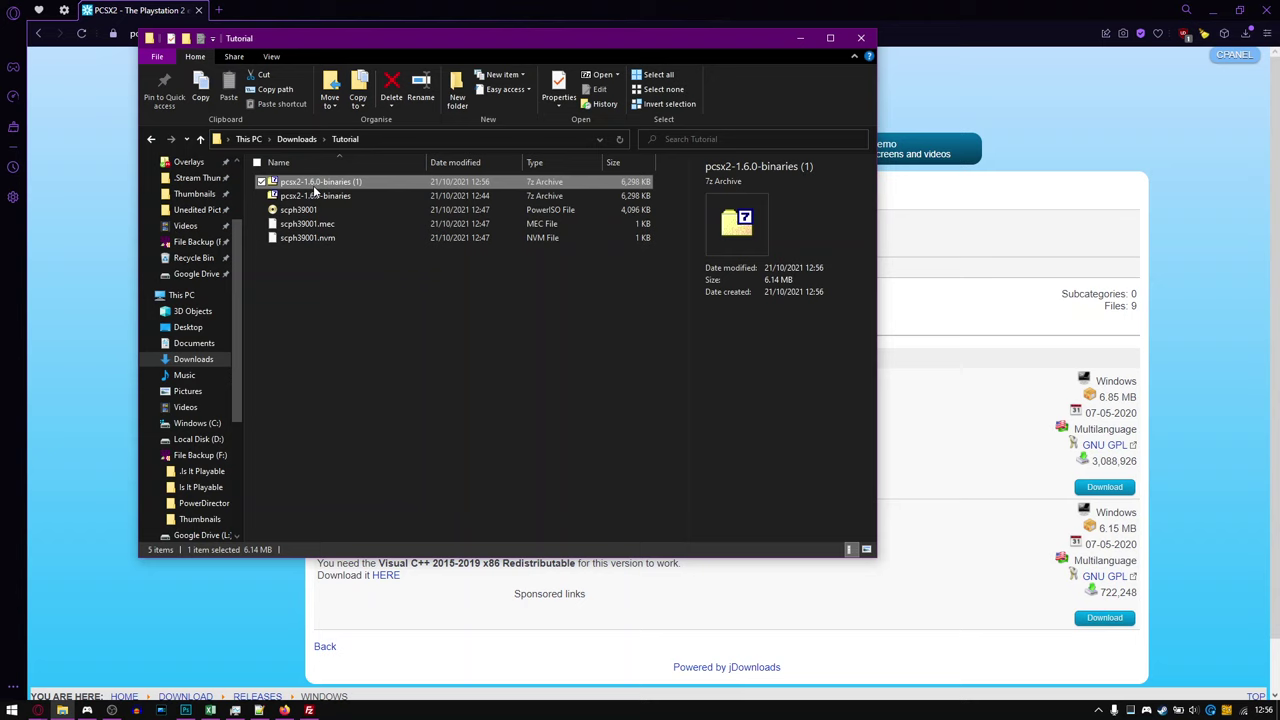
key("Delete")
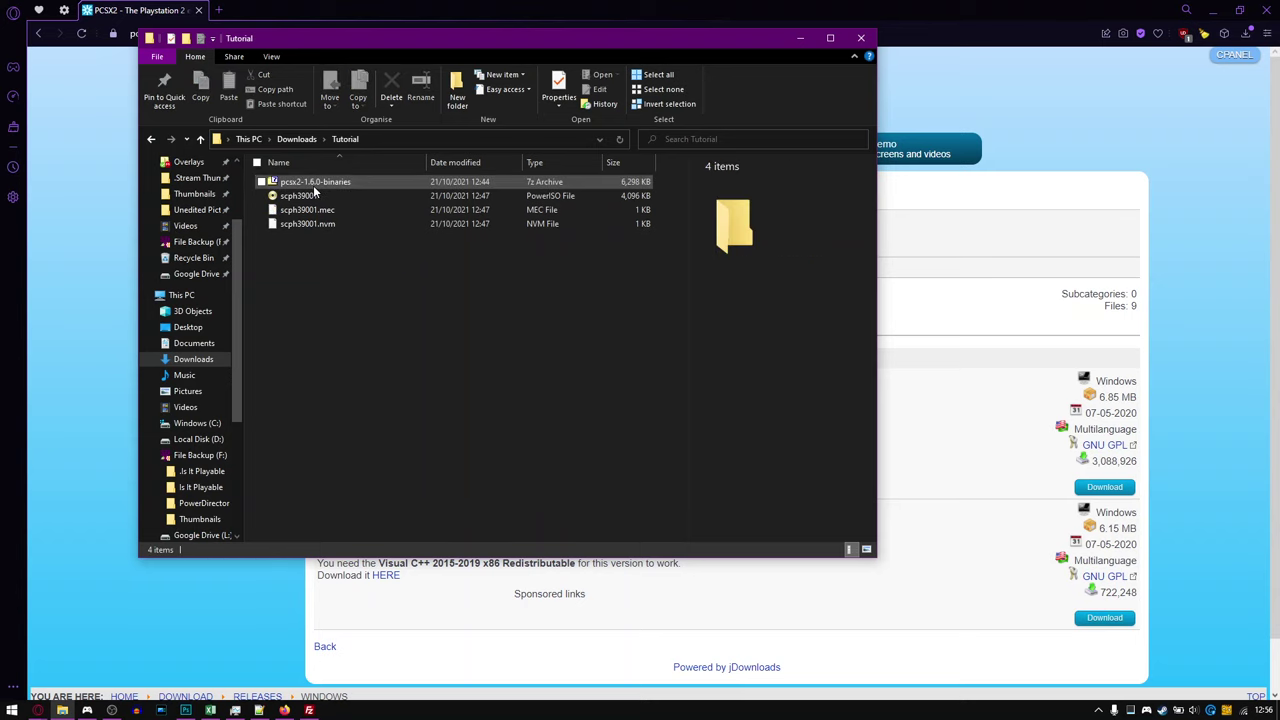
Create a new folder named pcsx2 in the Tutorial folder.
left_click(458, 90)
type("pcs")
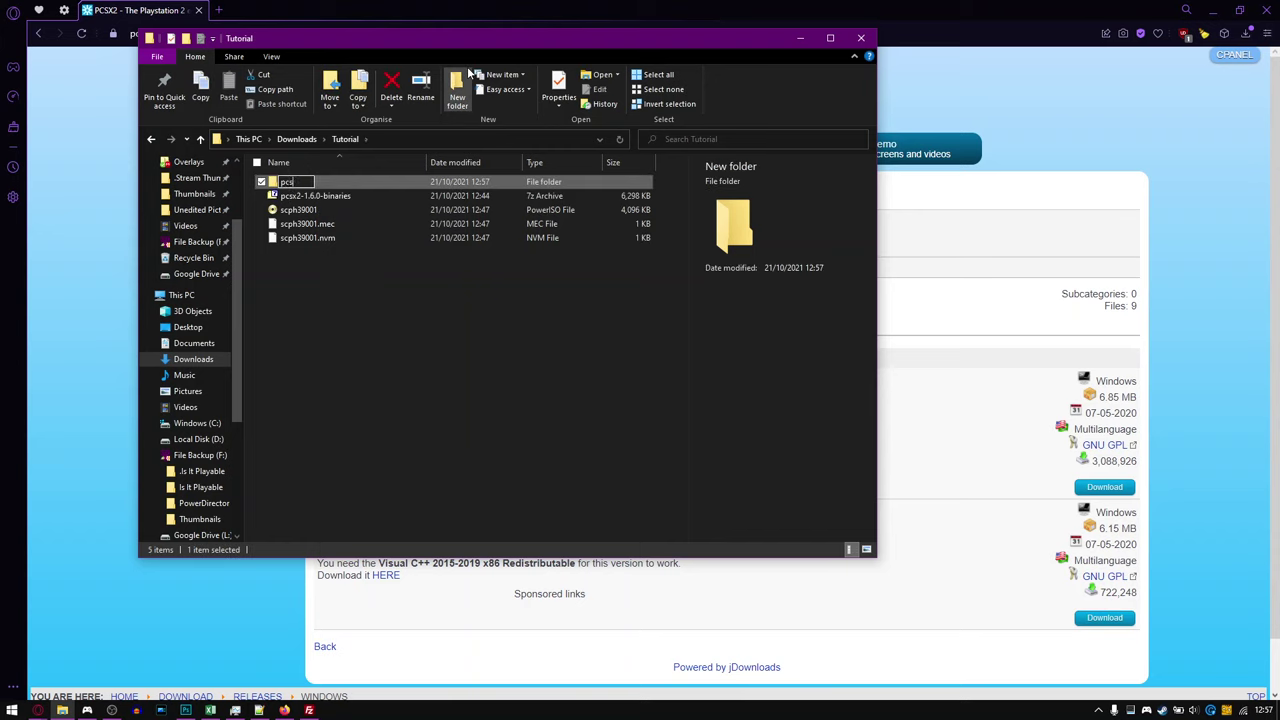
type("x2")
key("Return")
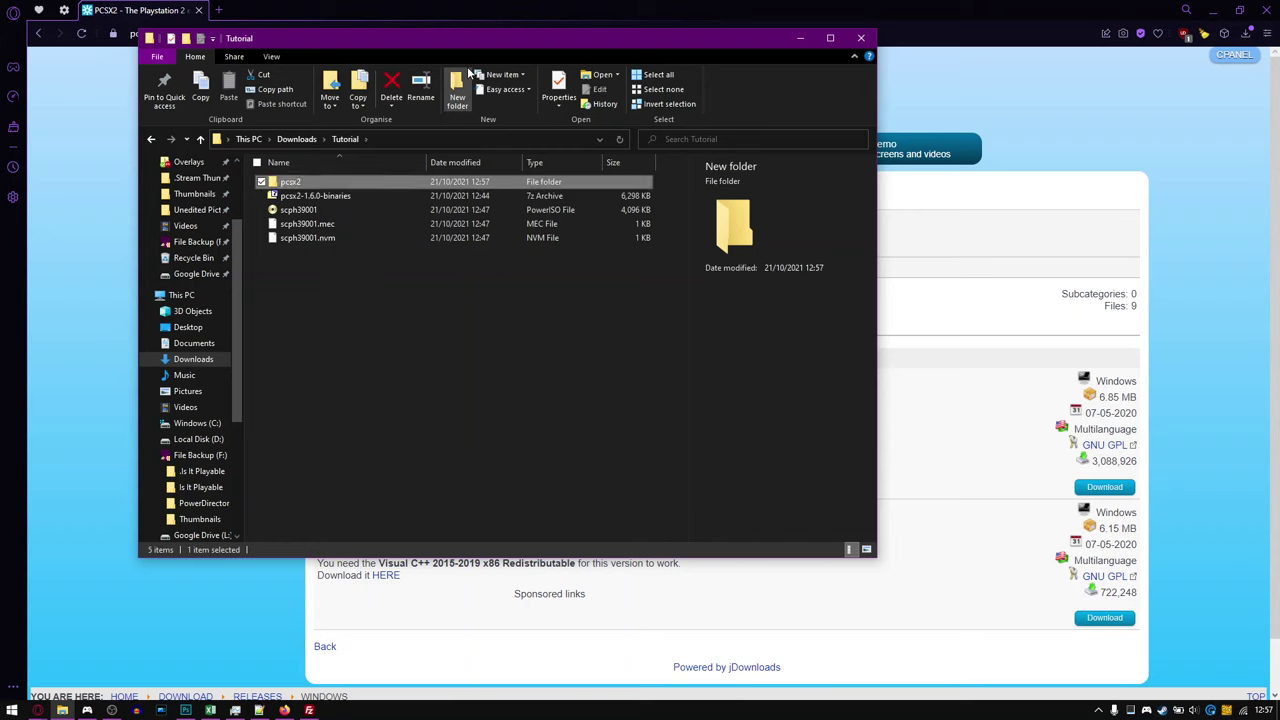
Inside the pcsx2 folder, create four subfolders named bios, cheats, cheats_ws and MemCards.
double_click(289, 181)
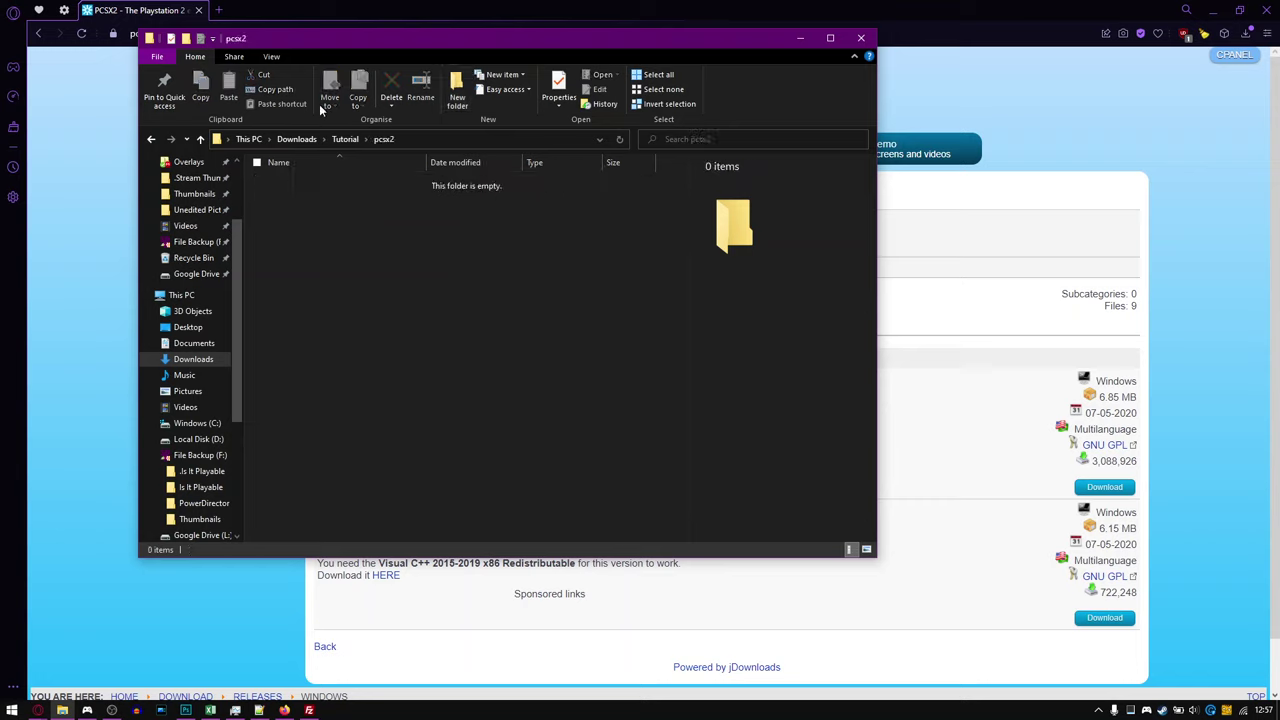
left_click(456, 92)
type("bios")
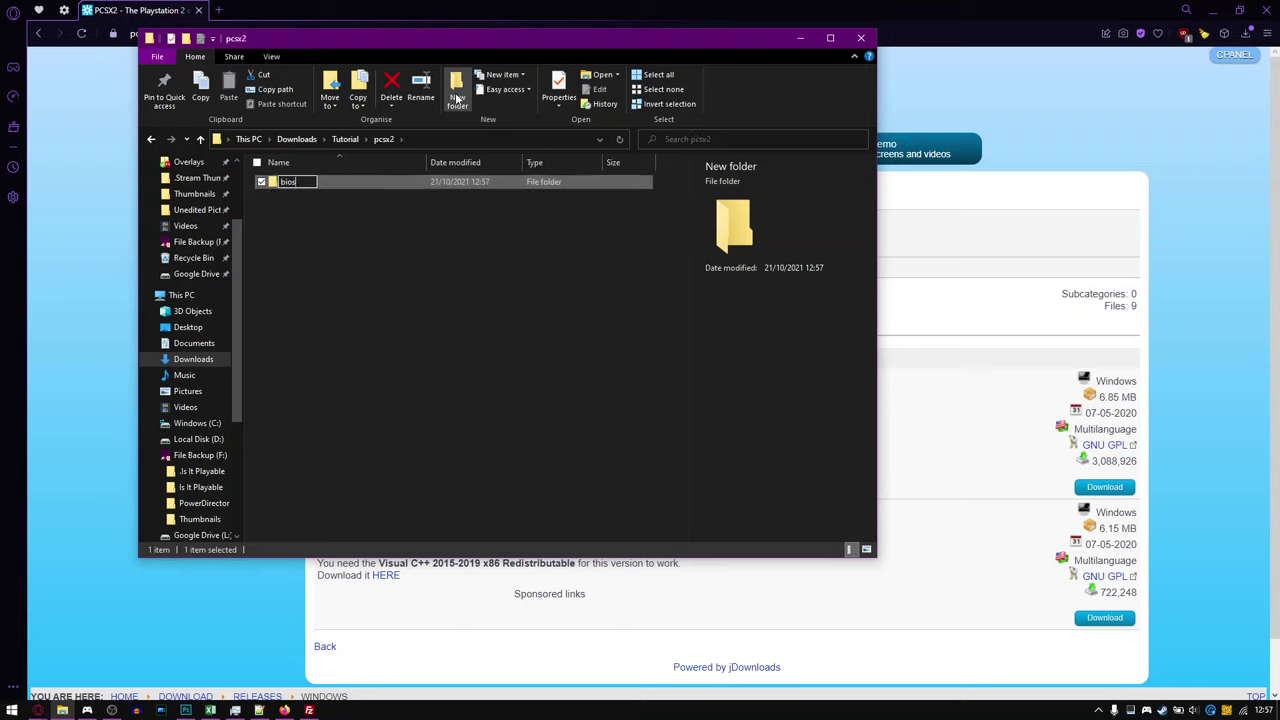
left_click(456, 92)
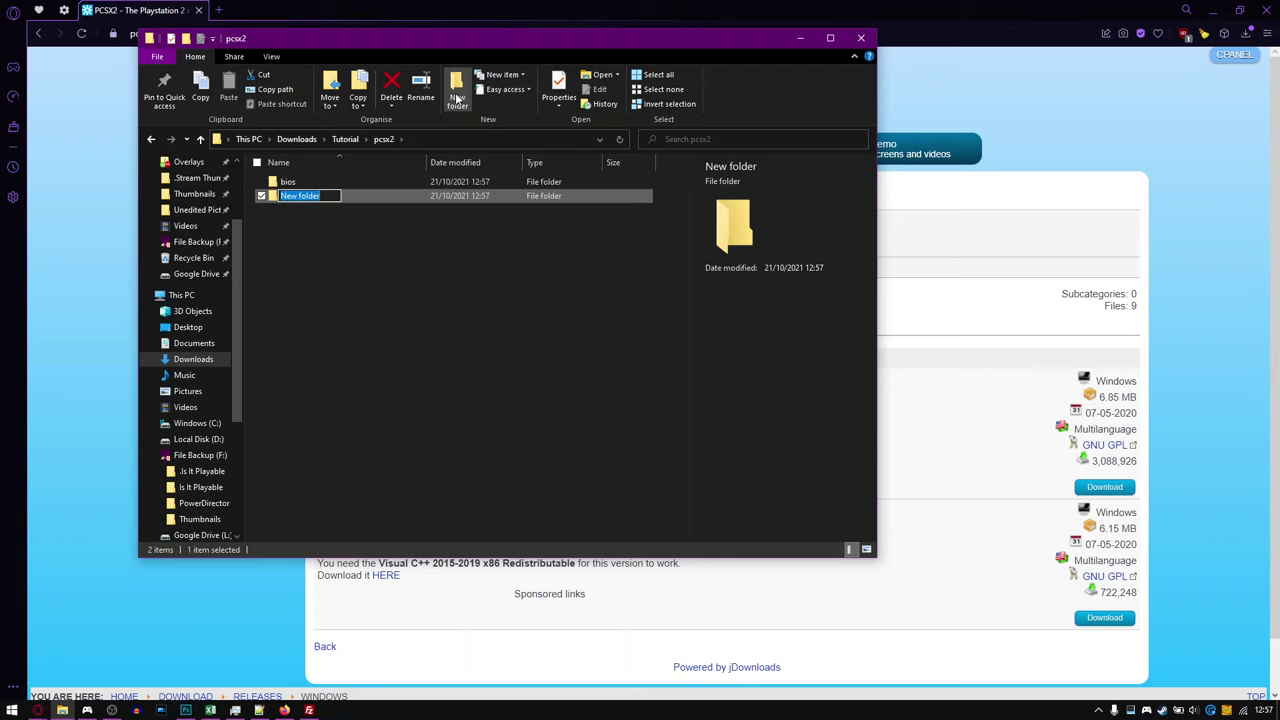
type("chaats")
left_click(456, 92)
type("ch")
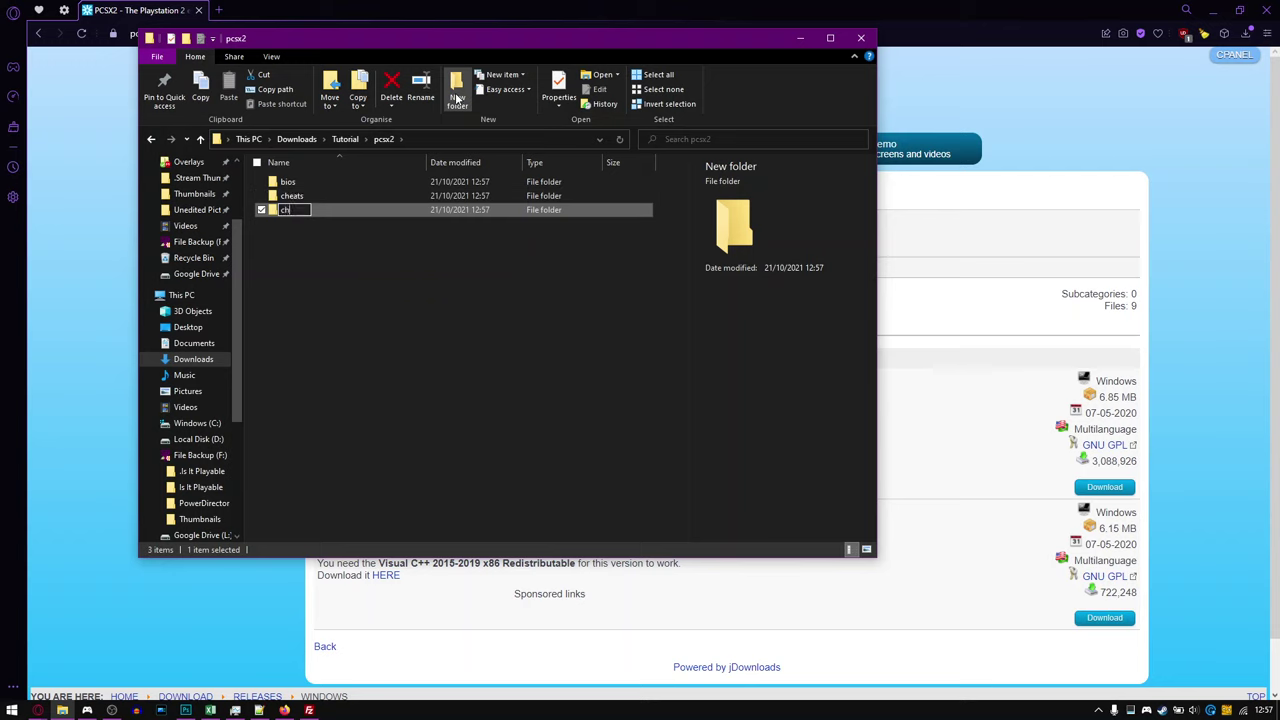
type("eats_ws")
left_click(456, 92)
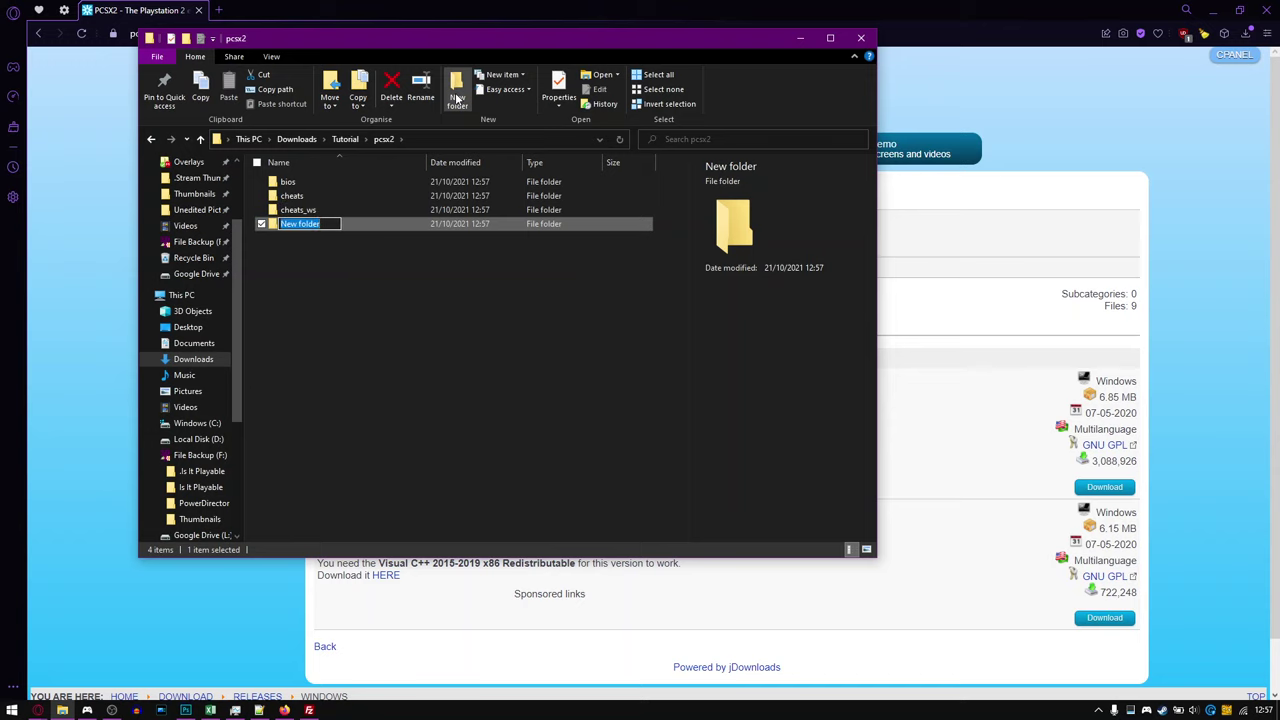
type("MemCards")
key("Return")
left_click_drag(338, 376, 338, 182)
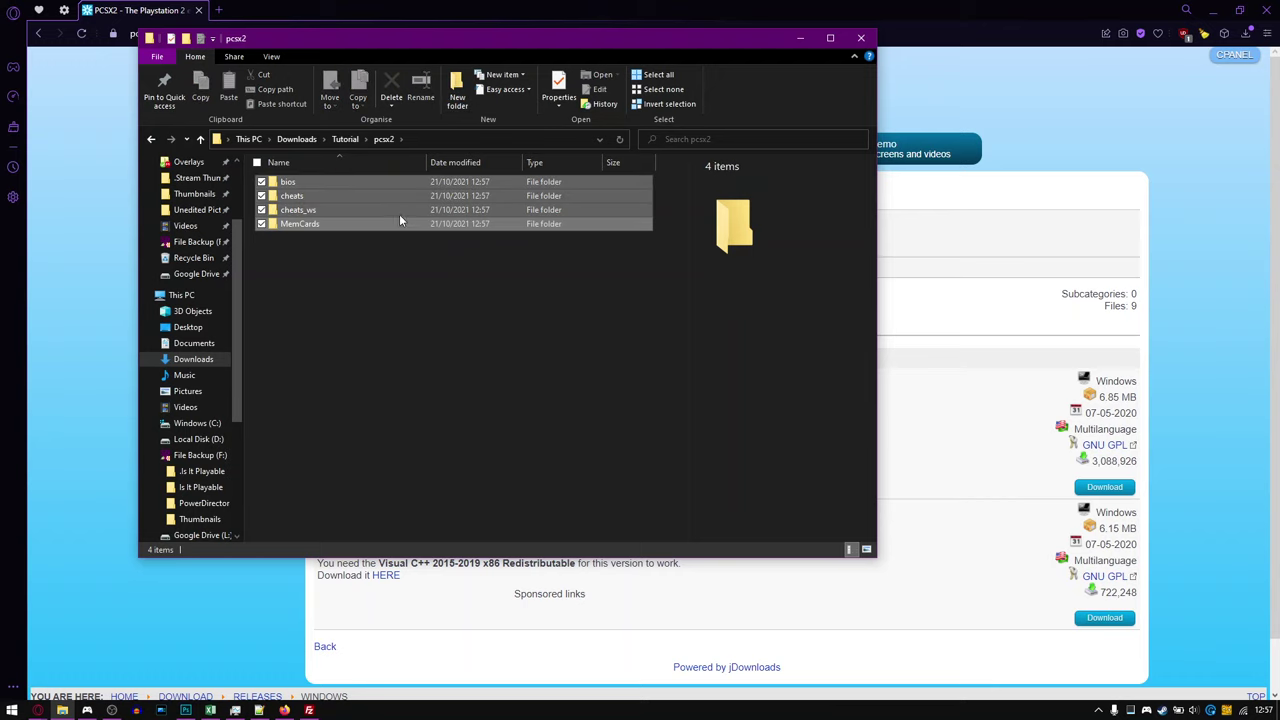
Extract the pcsx2-1.6.0-binaries archive directly into the Tutorial folder.
left_click(345, 139)
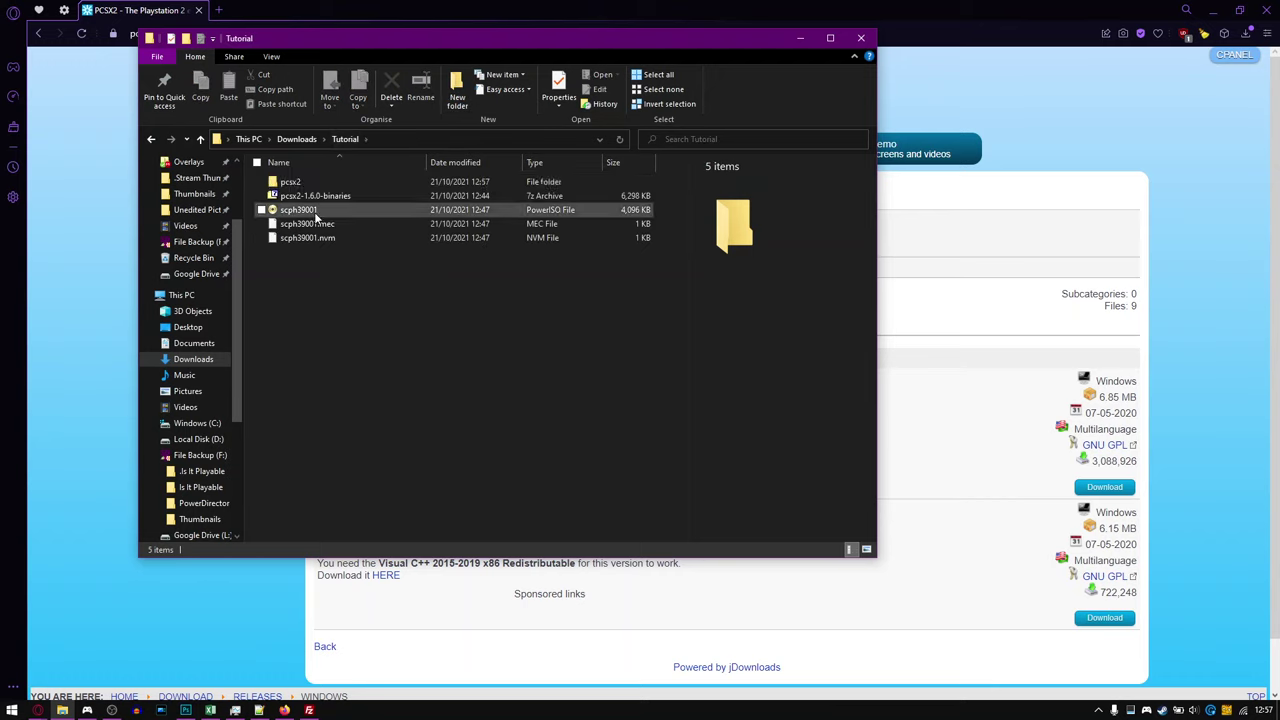
right_click(309, 198)
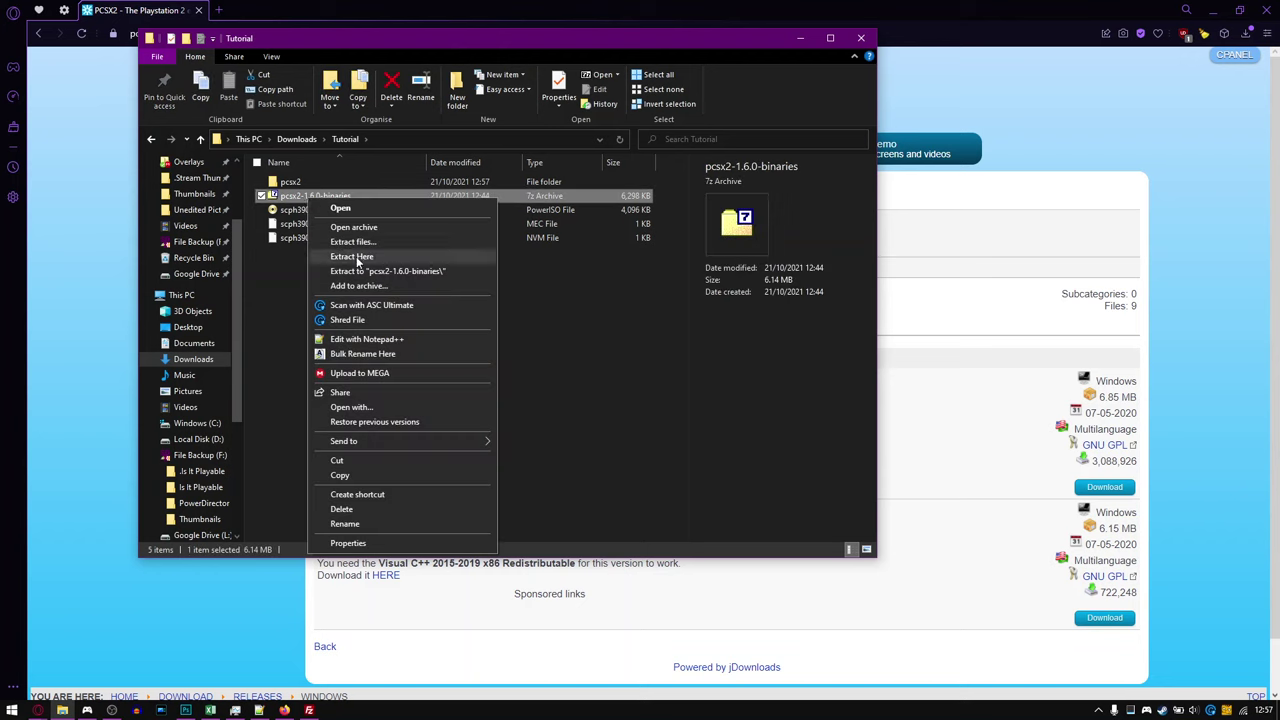
left_click(352, 257)
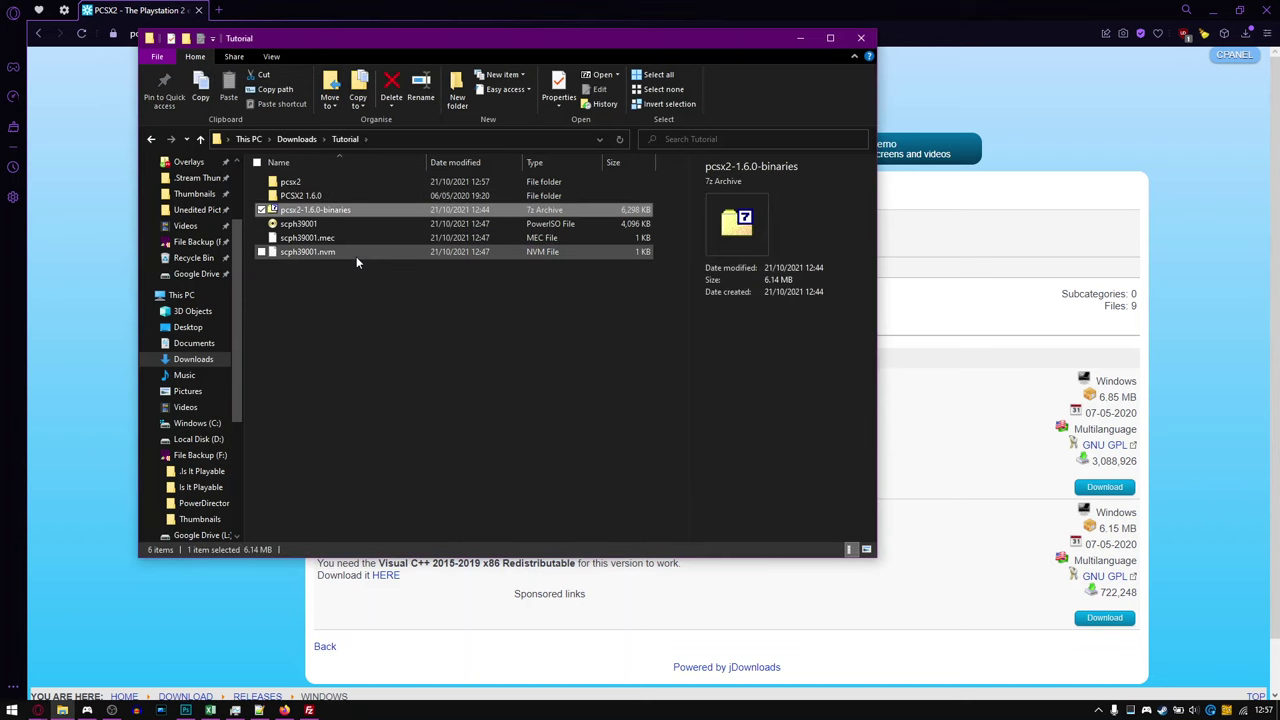
Run pcsx2 from the extracted PCSX2 1.6.0 folder and advance its first-time configuration to the plugins page before cancelling it.
double_click(300, 196)
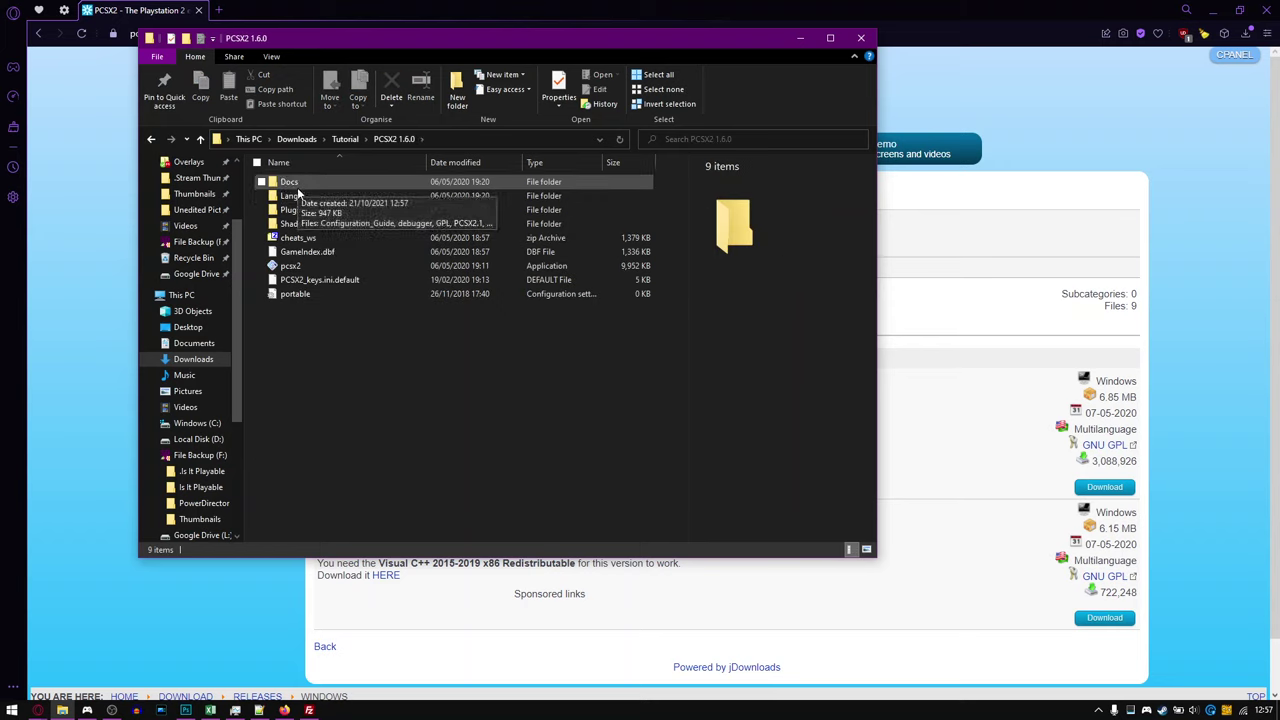
left_click(297, 268)
double_click(297, 268)
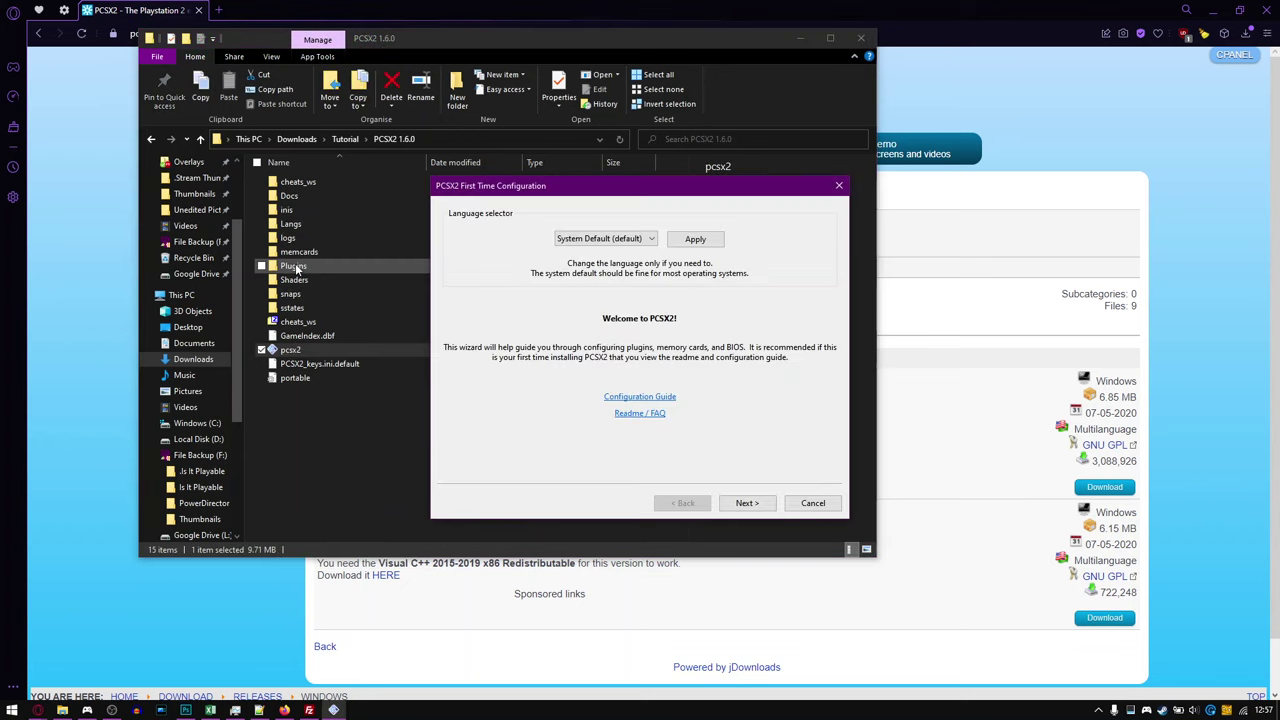
left_click(747, 503)
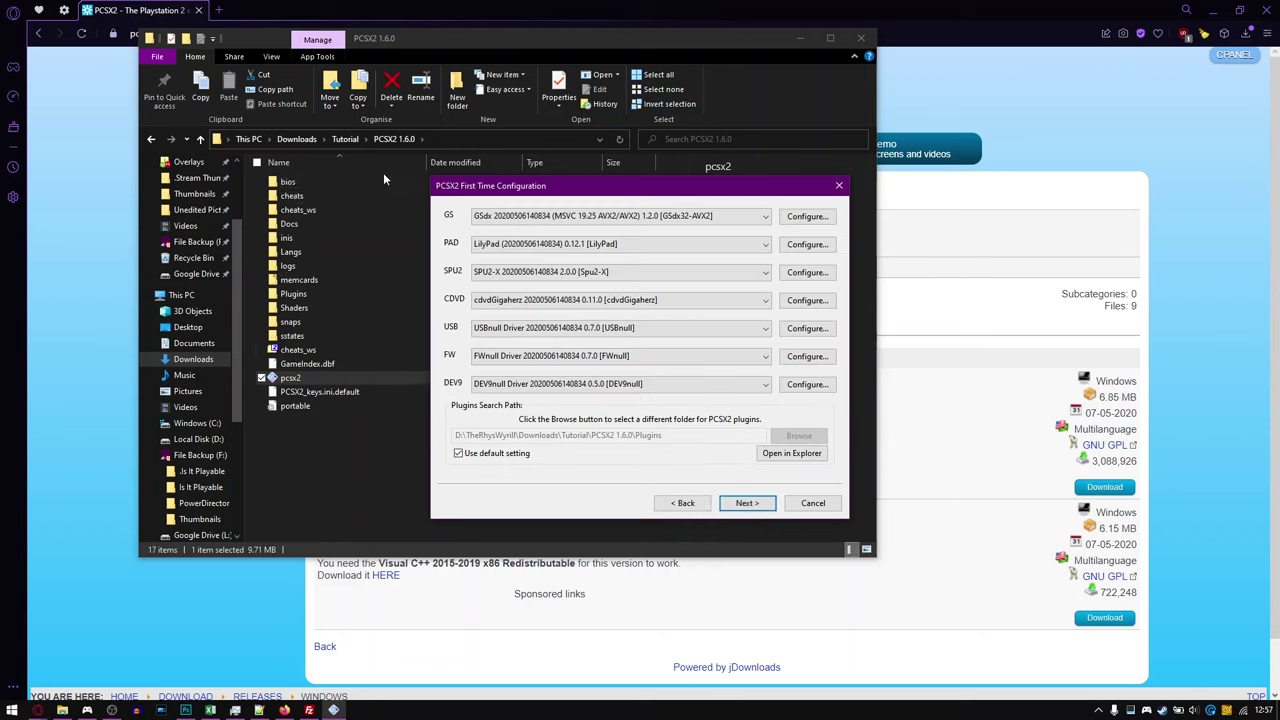
left_click(810, 504)
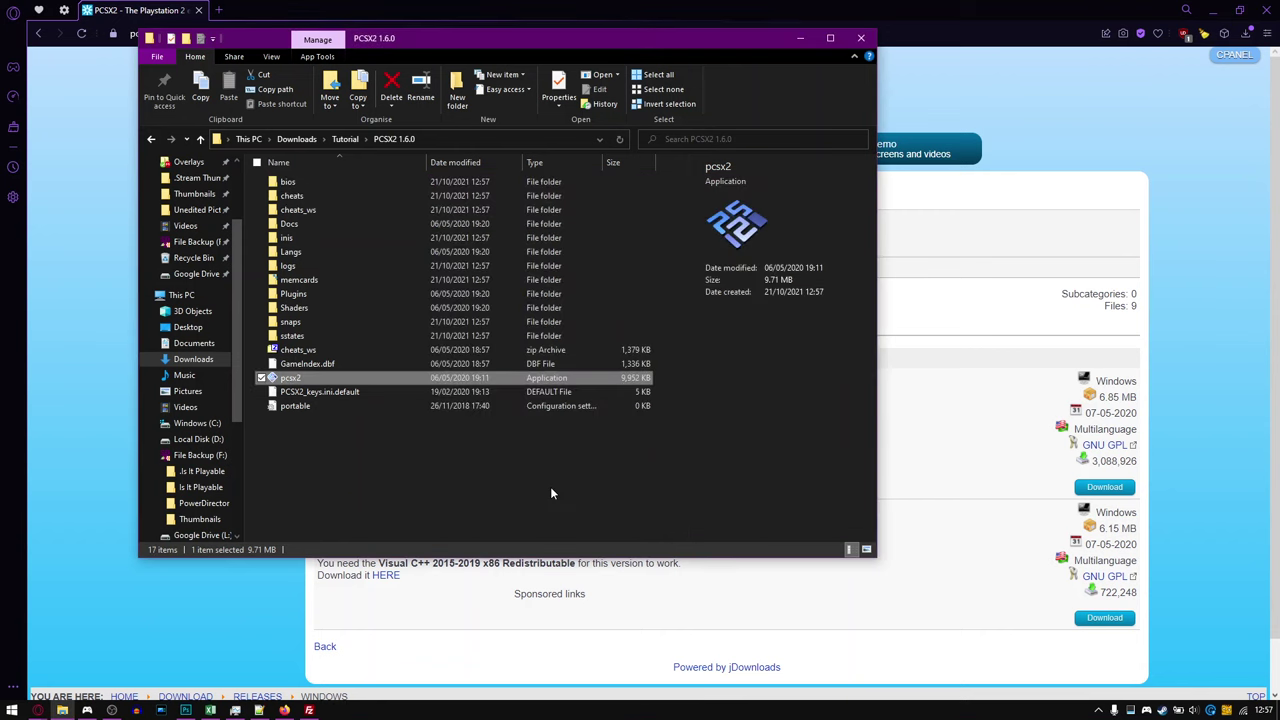
Delete everything in the PCSX2 1.6.0 folder except the bios, cheats, cheats_ws and memcards folders.
left_click(299, 224)
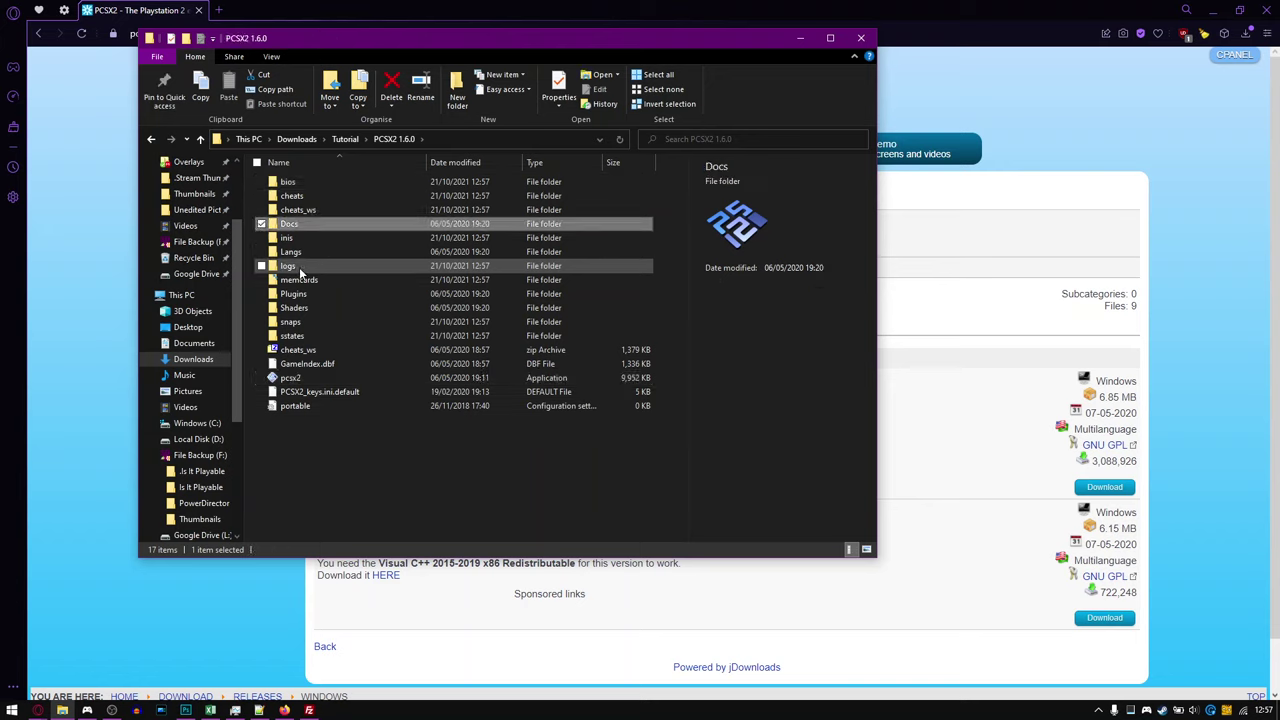
left_click(299, 267, "shift")
left_click(299, 293, "ctrl")
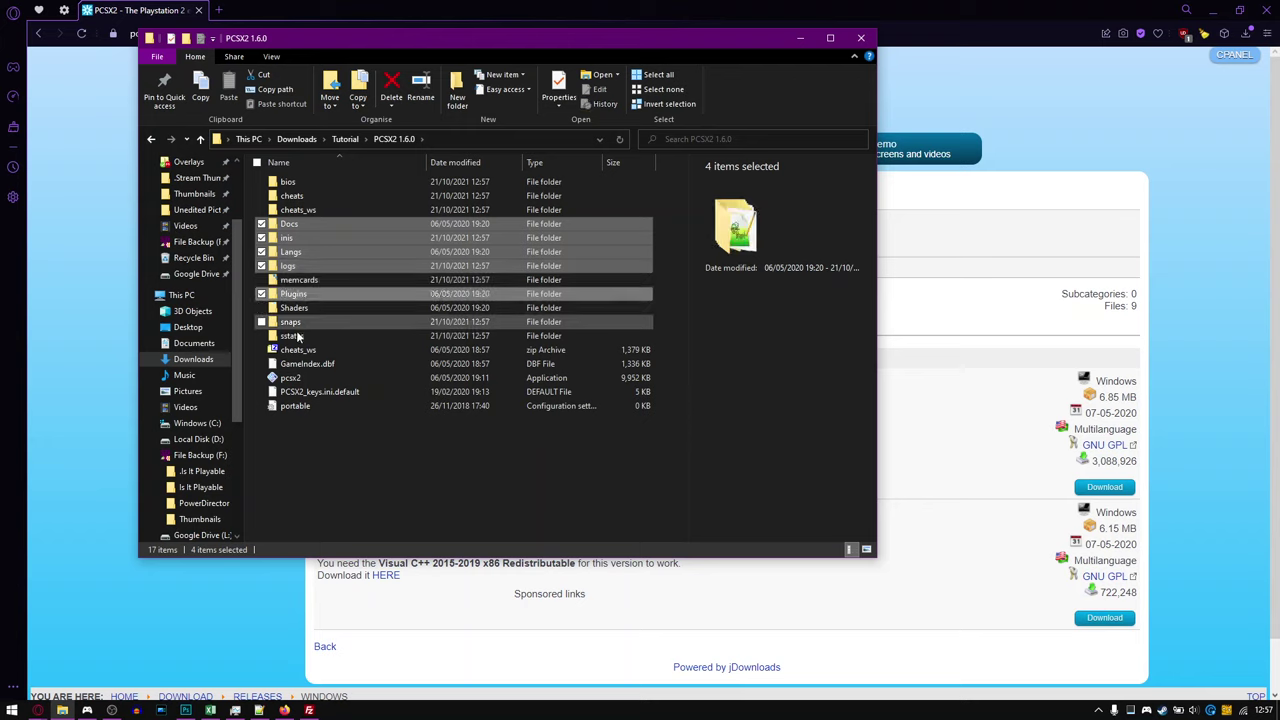
left_click(300, 406, "ctrl+shift")
left_click(388, 95)
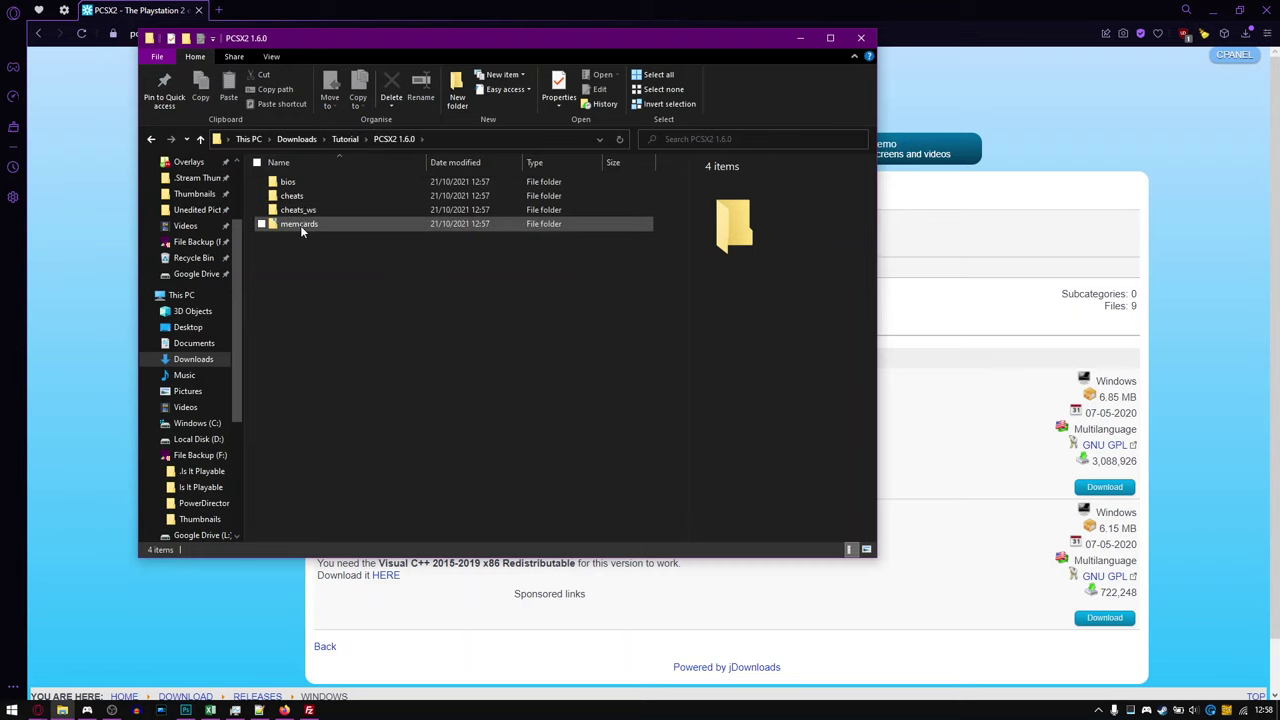
Check the memcards folder inside PCSX2 1.6.0 and return to the Tutorial folder.
double_click(300, 224)
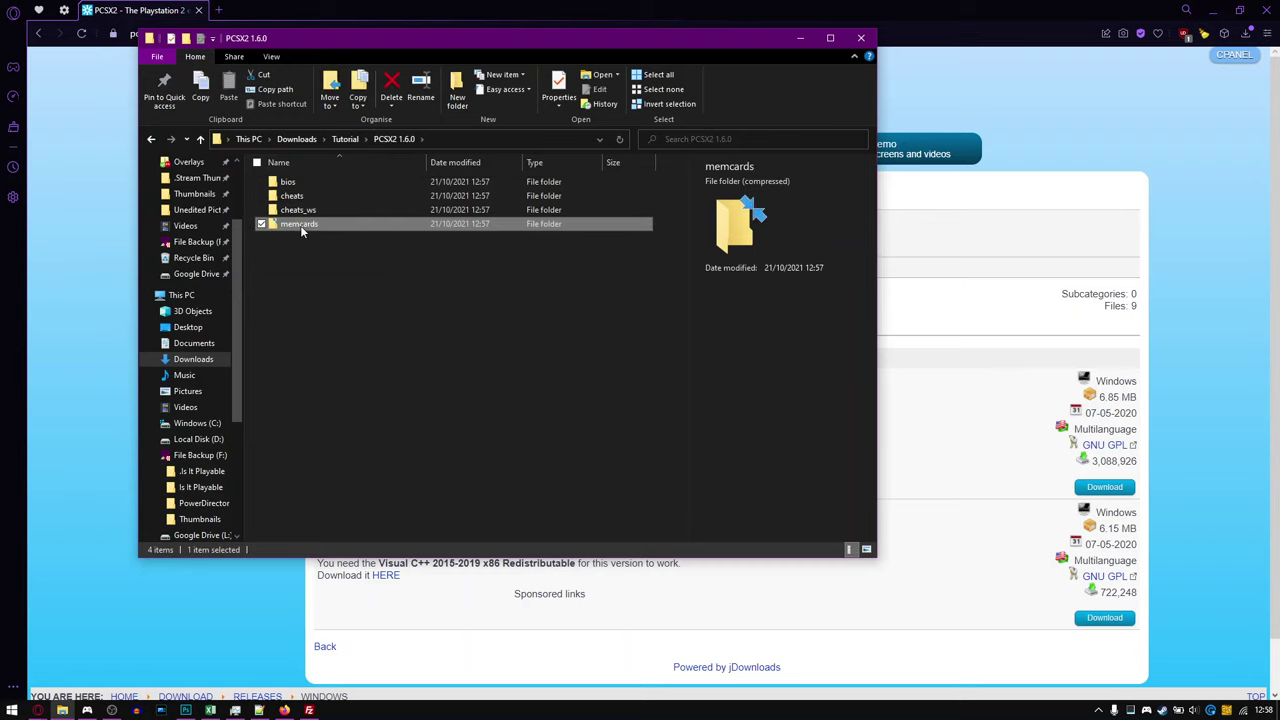
left_click(384, 139)
left_click(345, 139)
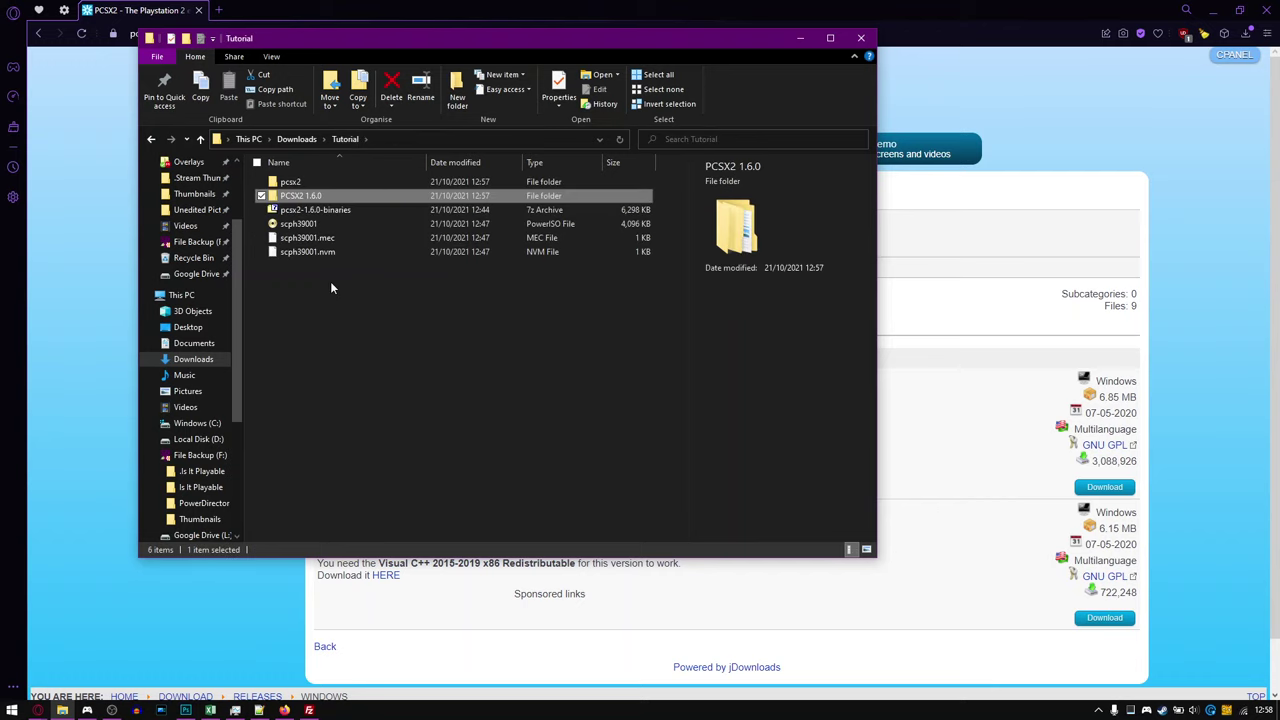
Copy the three scph39001 BIOS files from the Tutorial folder into the bios folder of PCSX2 1.6.0.
left_click_drag(332, 288, 312, 220)
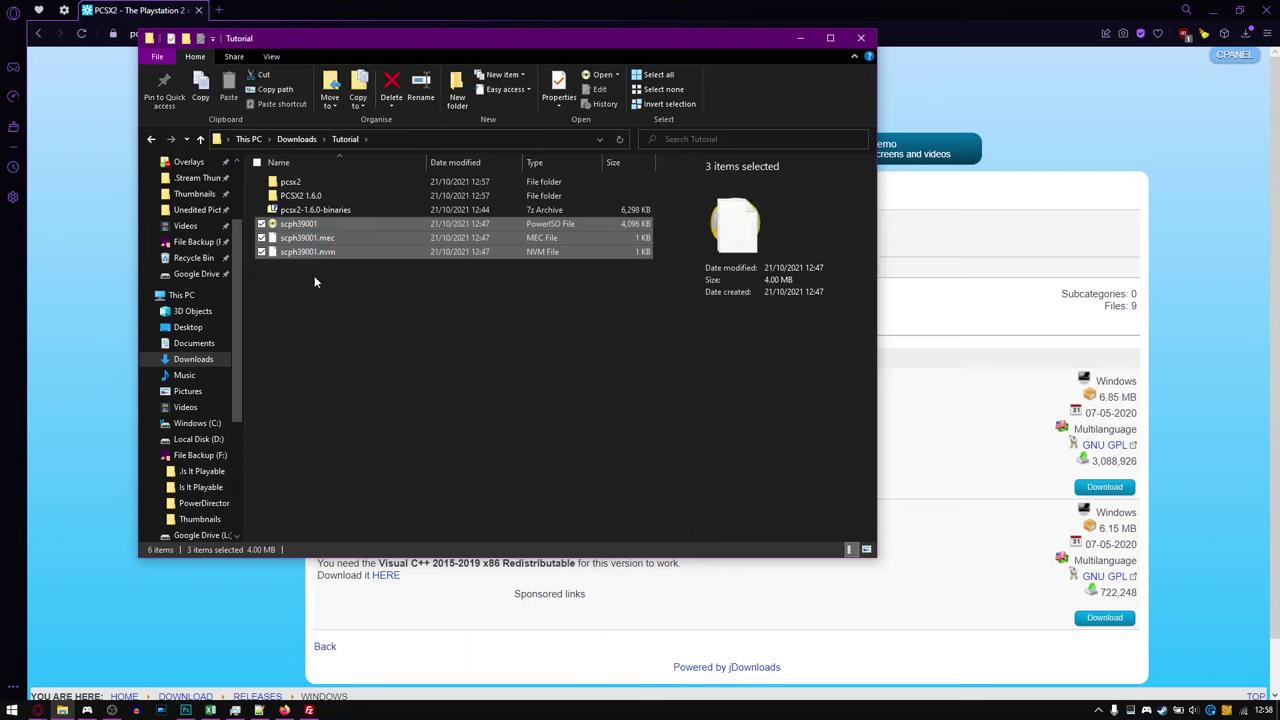
double_click(309, 196)
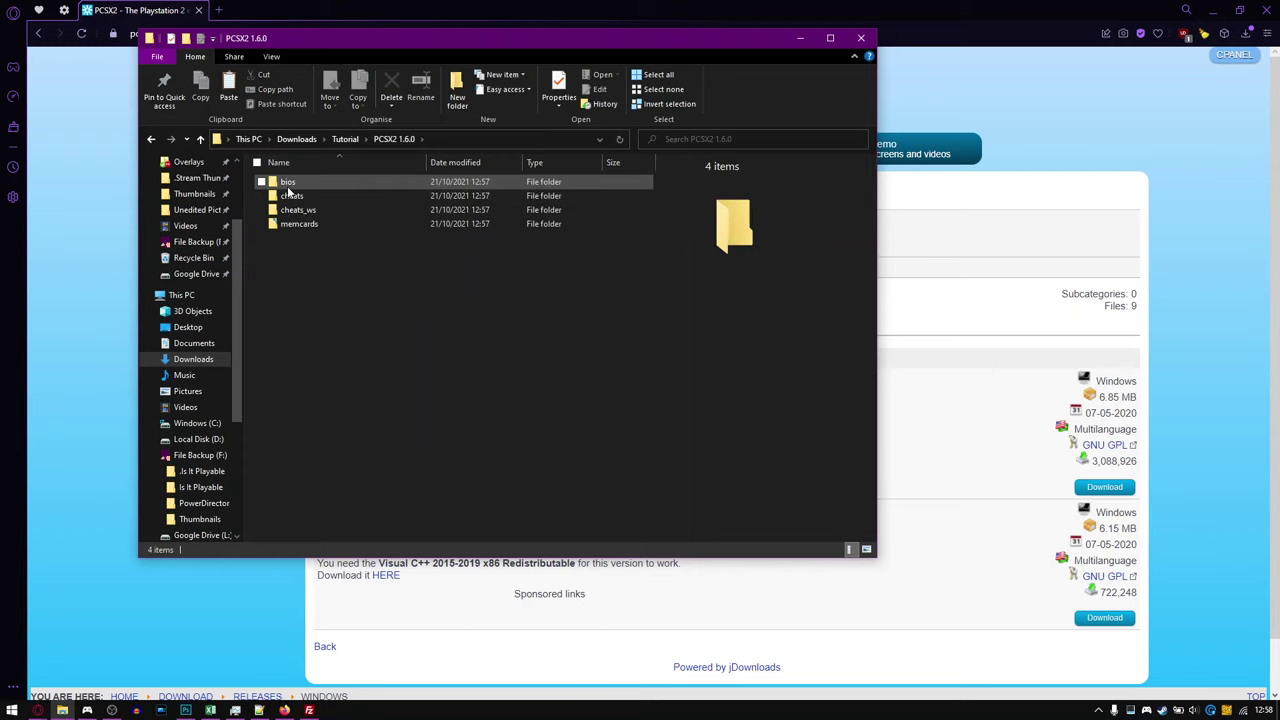
left_click(290, 186)
double_click(290, 186)
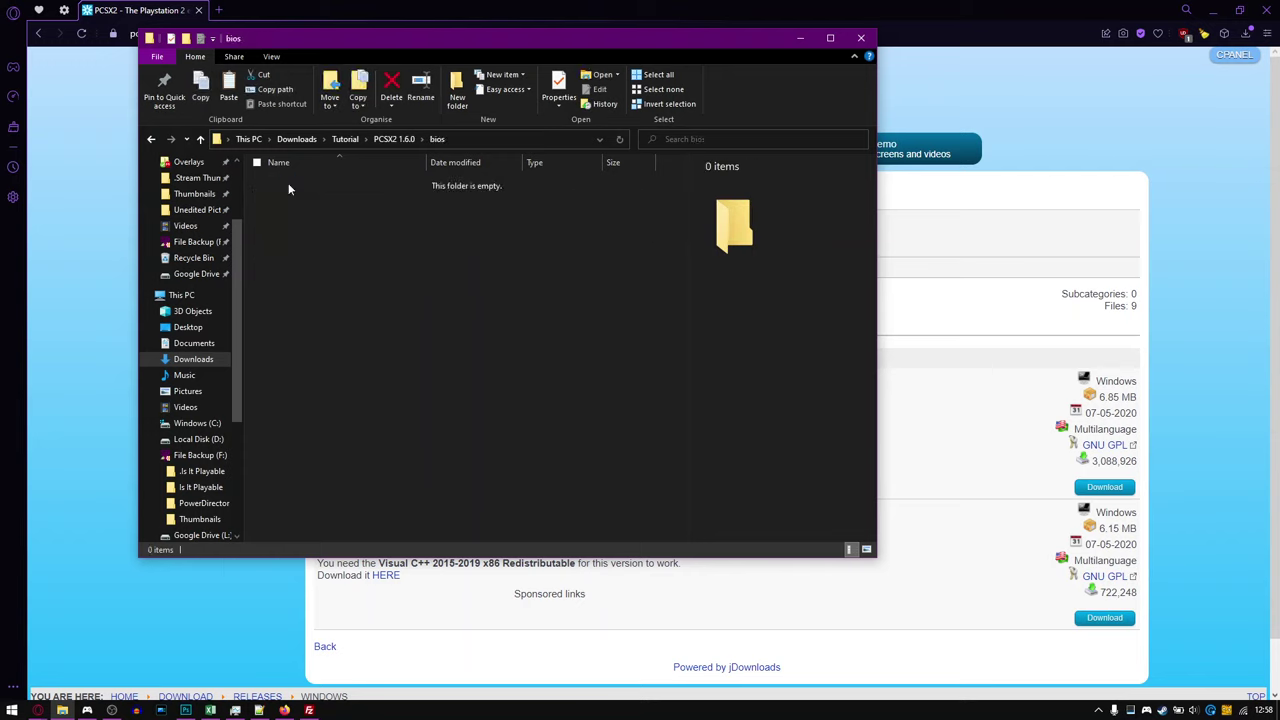
key("ctrl+v")
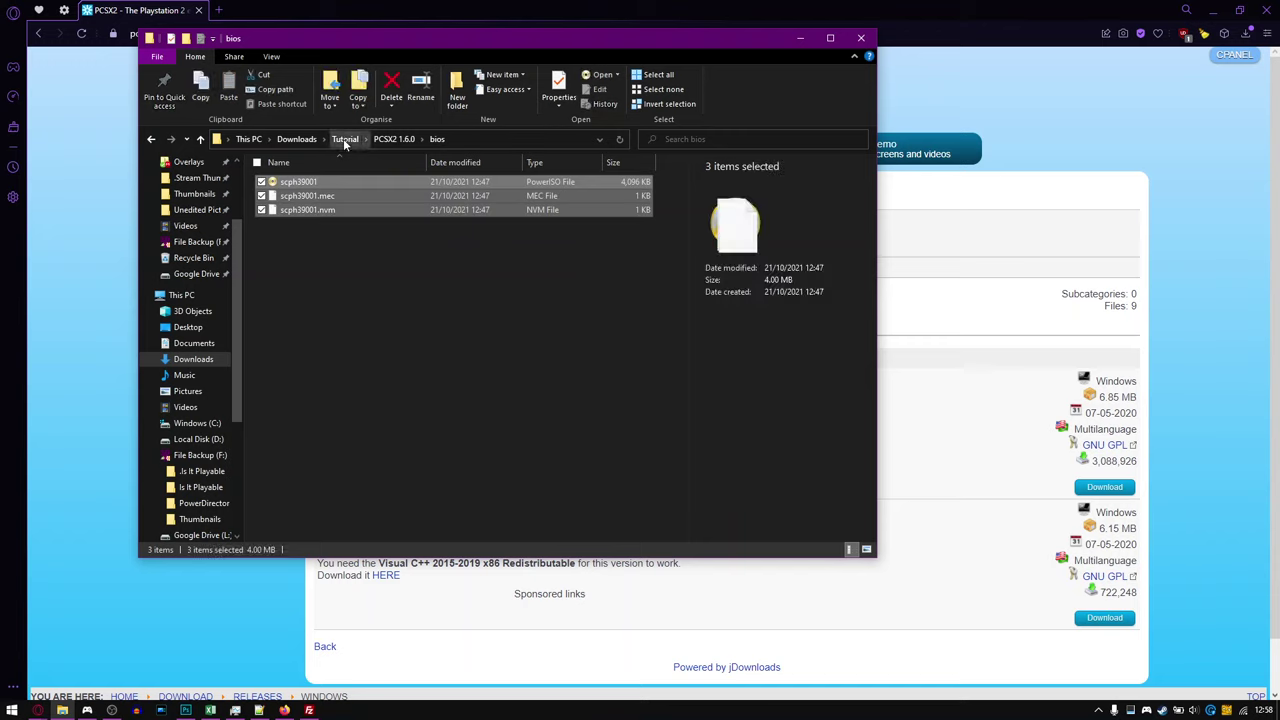
Remove the old pcsx2 folder in Tutorial and rename the PCSX2 1.6.0 folder as pcsx2.
left_click(345, 140)
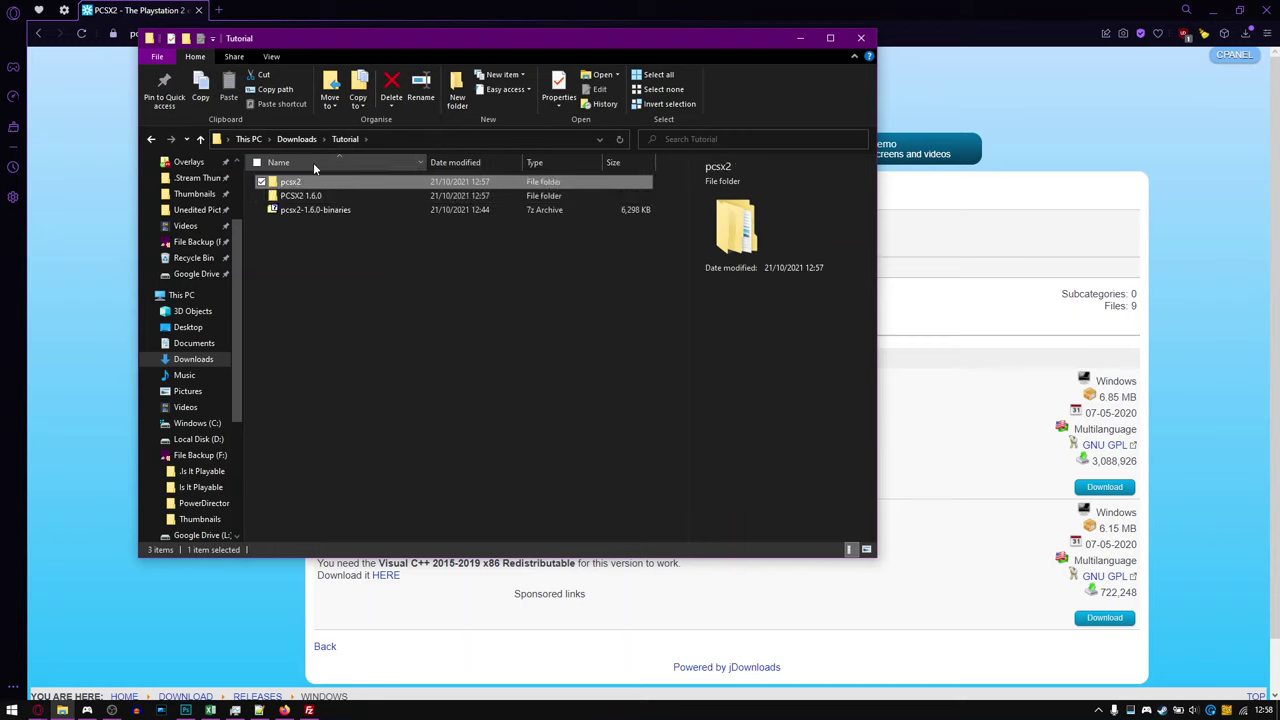
key("F2")
type("p")
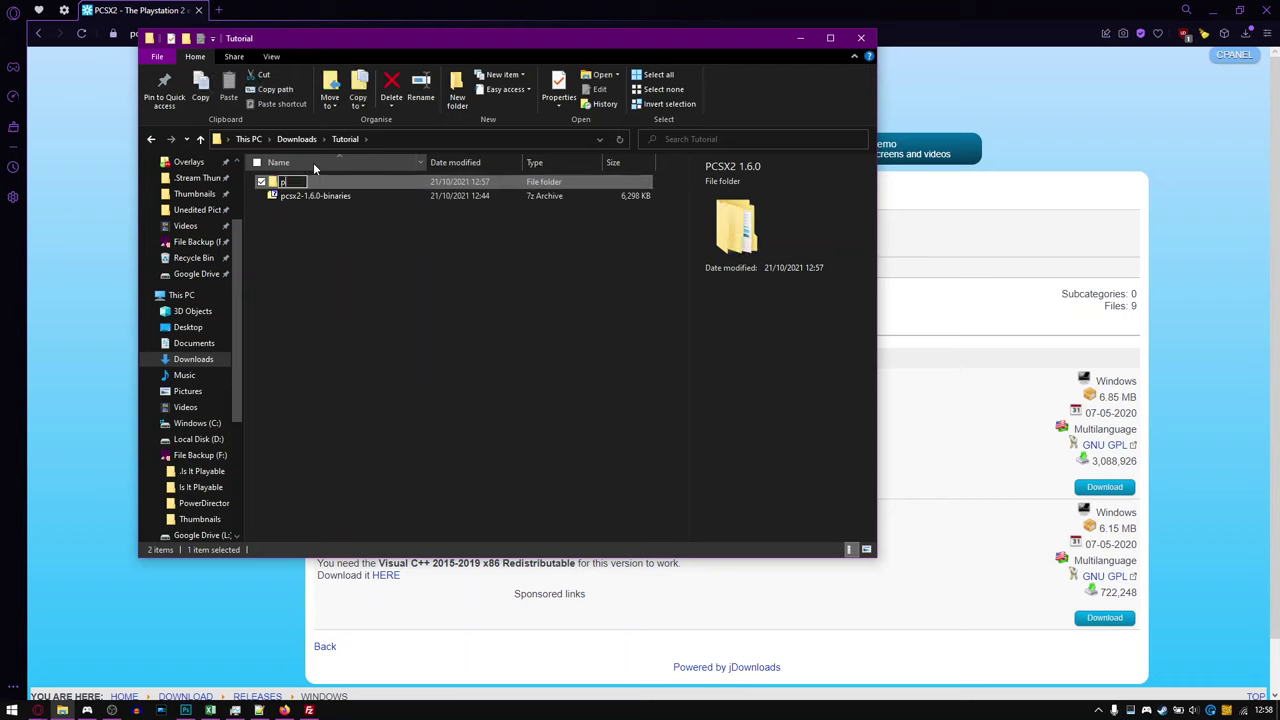
type("csx2")
key("Return")
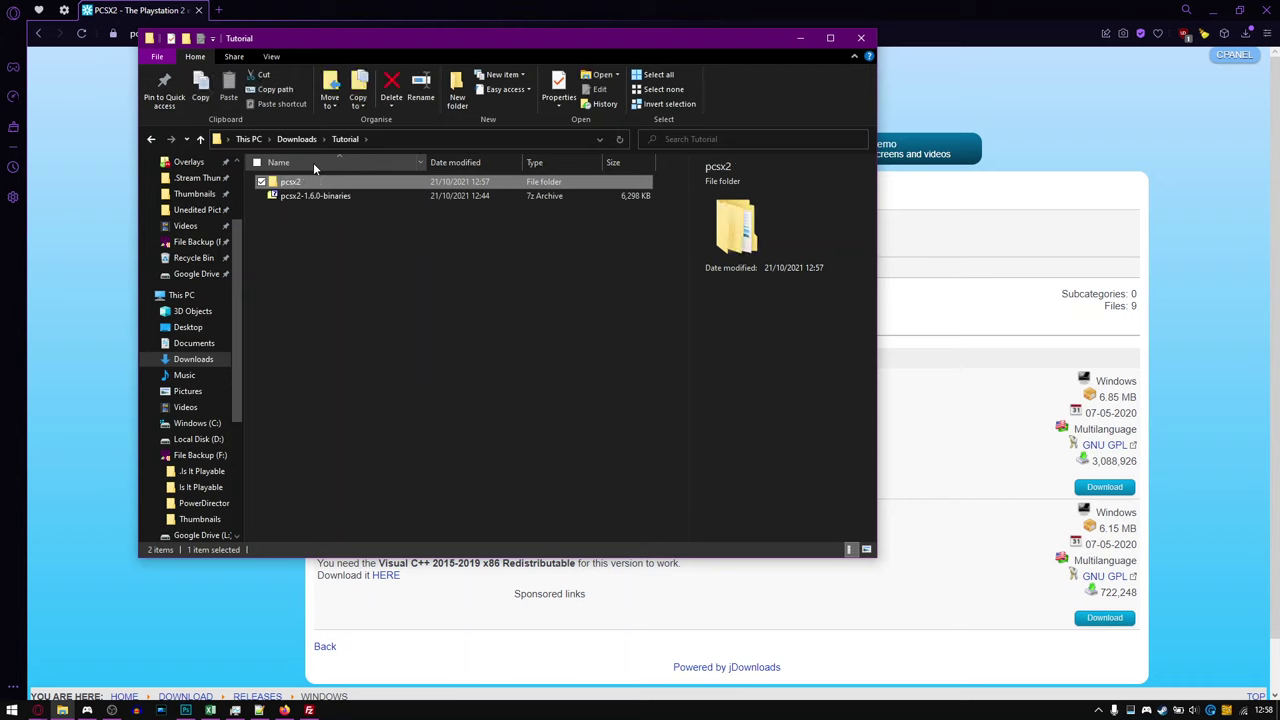
left_click(313, 195)
left_click(372, 258)
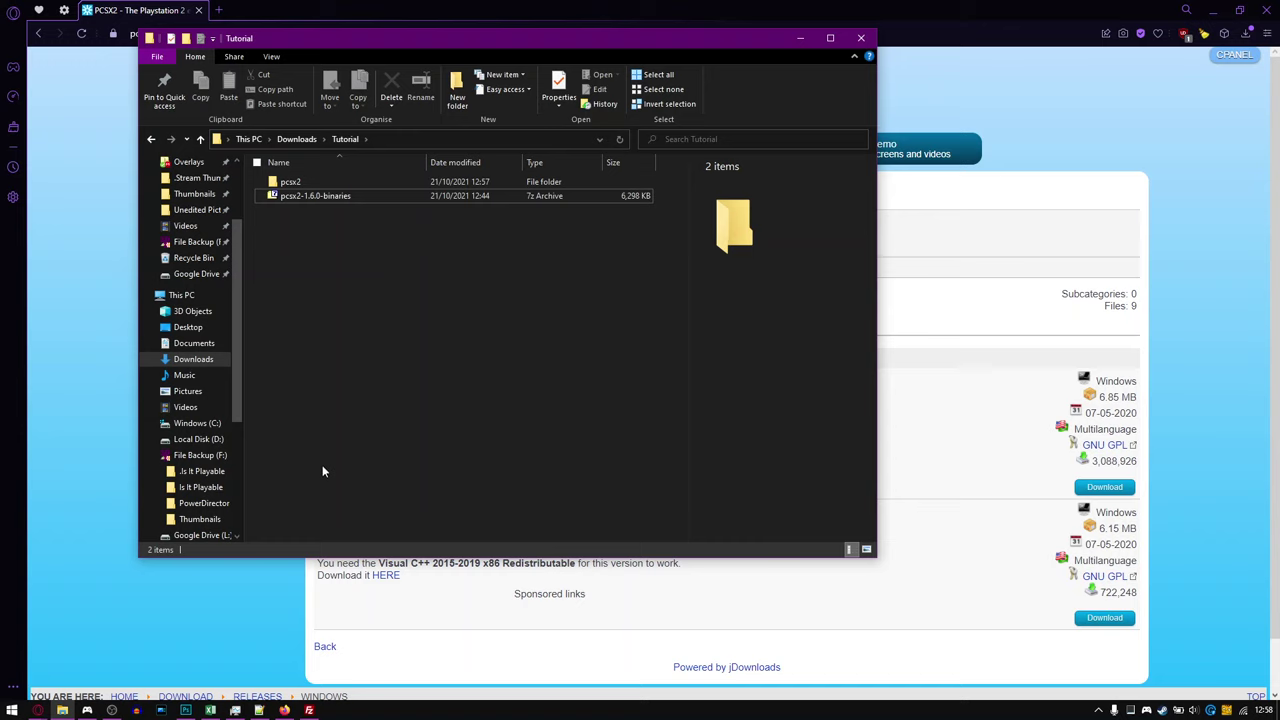
Switch to FileZilla and refresh the file and folder lists of the Tutorial folder and the Xbox connection.
mouse_move(312, 710)
left_click(310, 645)
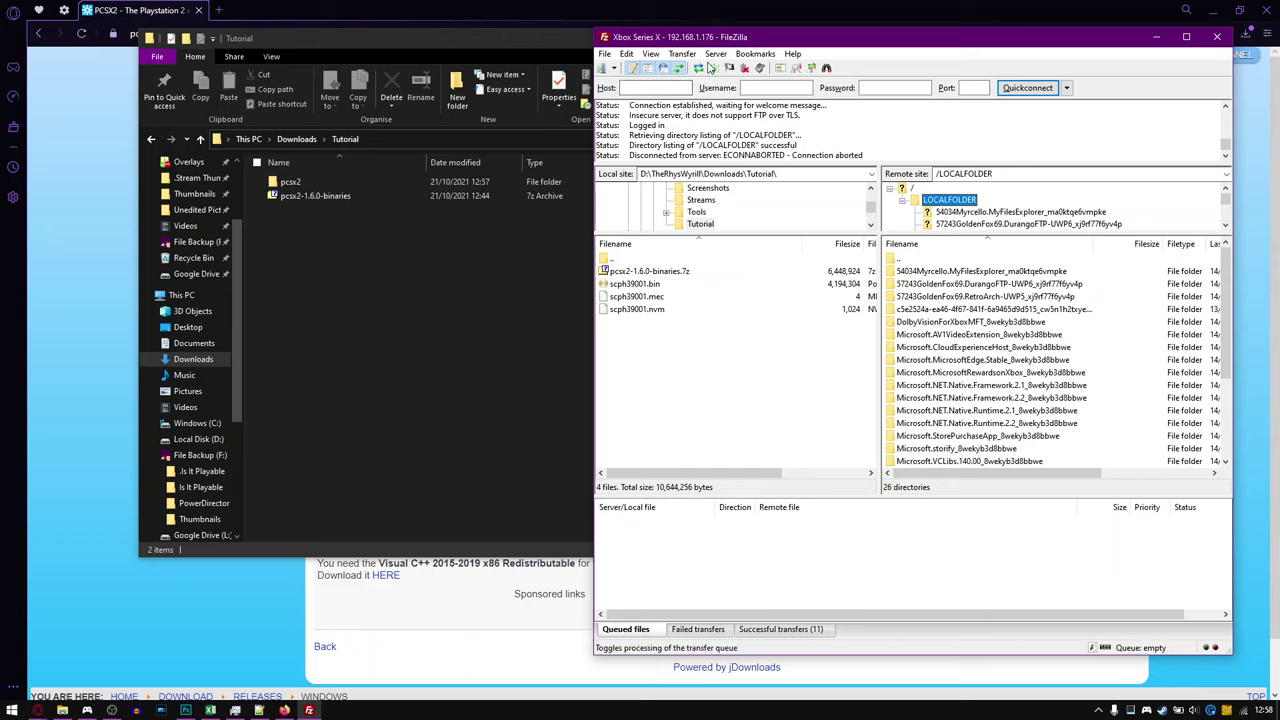
left_click(708, 66)
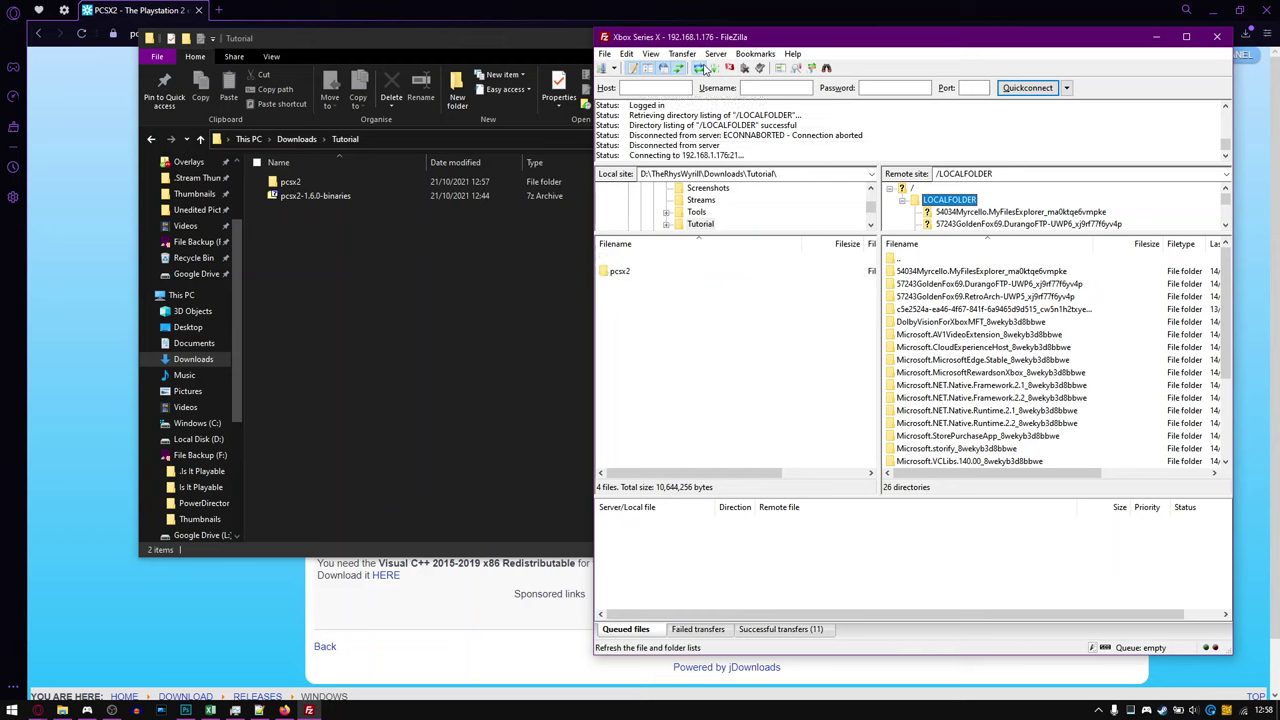
left_click(703, 368)
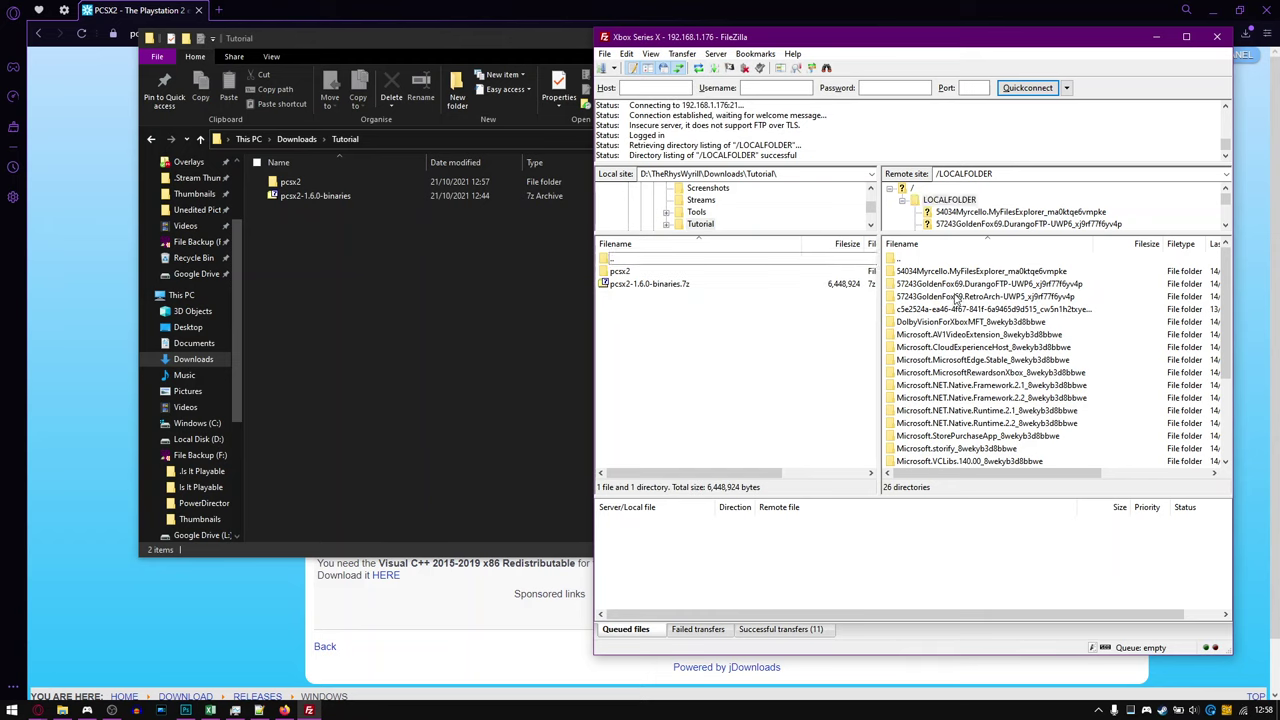
Open the RetroArch package's LocalState folder on the Xbox and check its system and Retroarch subfolders.
double_click(955, 298)
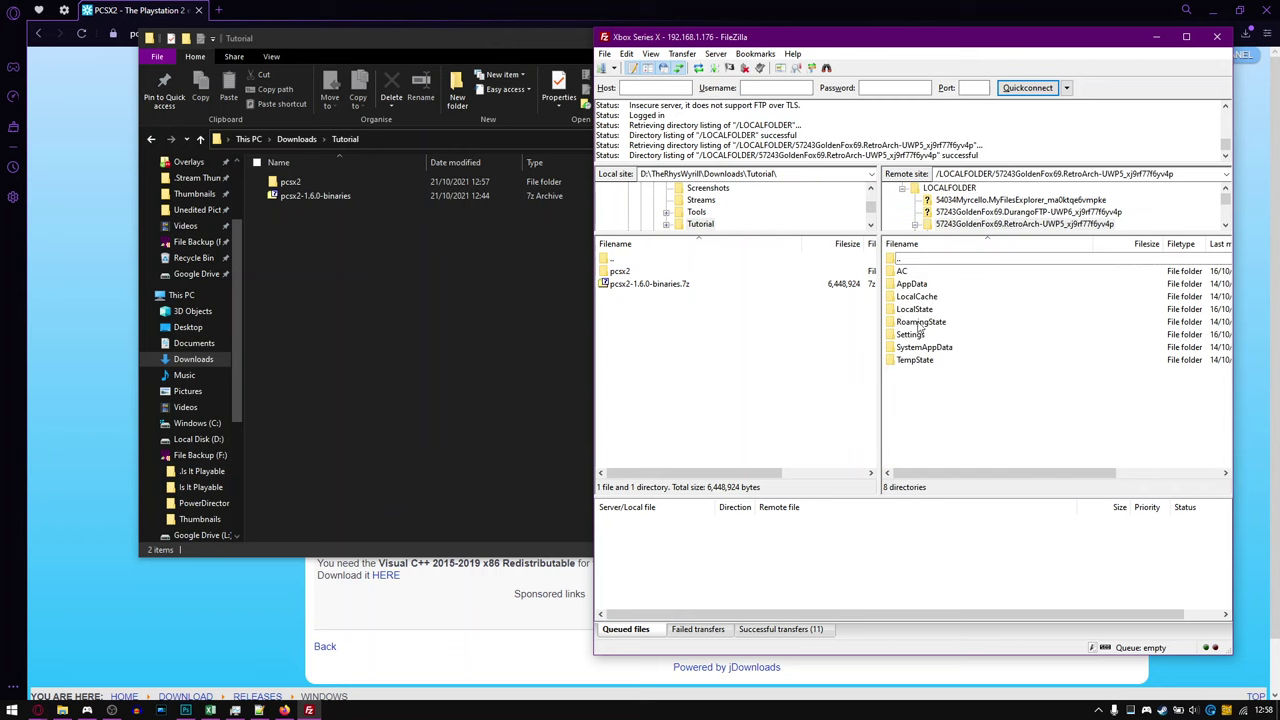
double_click(915, 309)
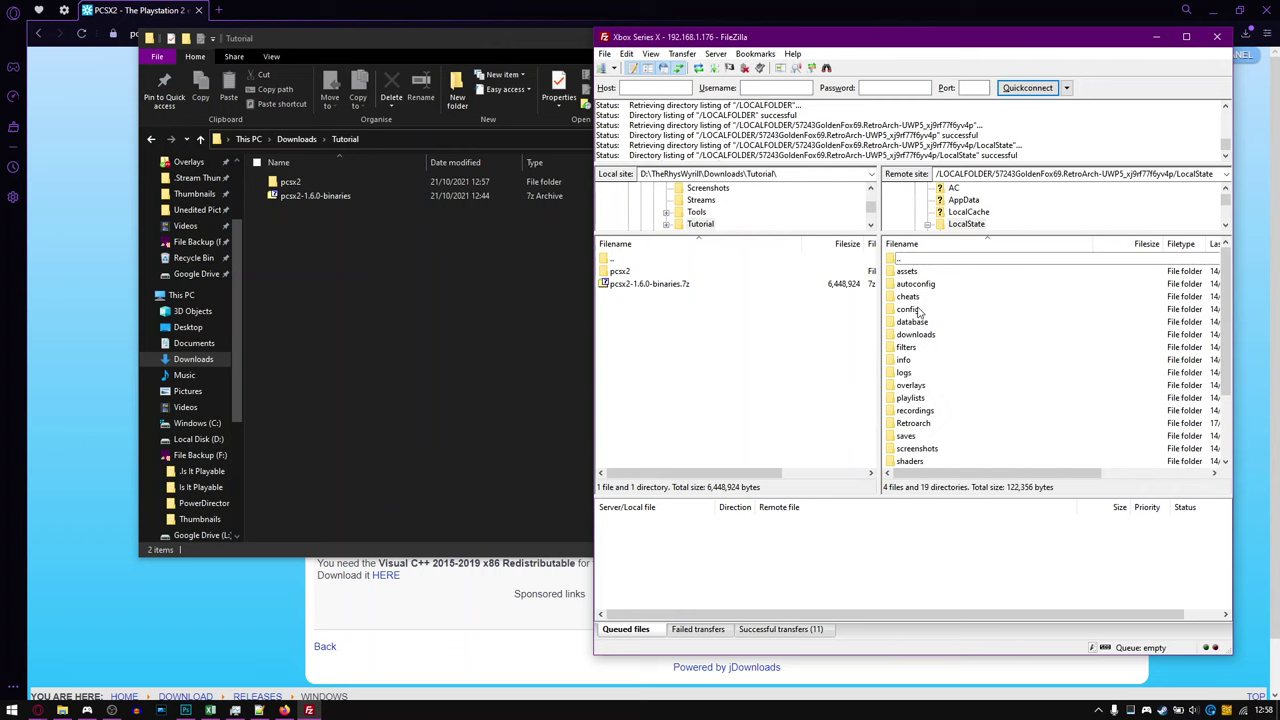
scroll(910, 440, "down", 3)
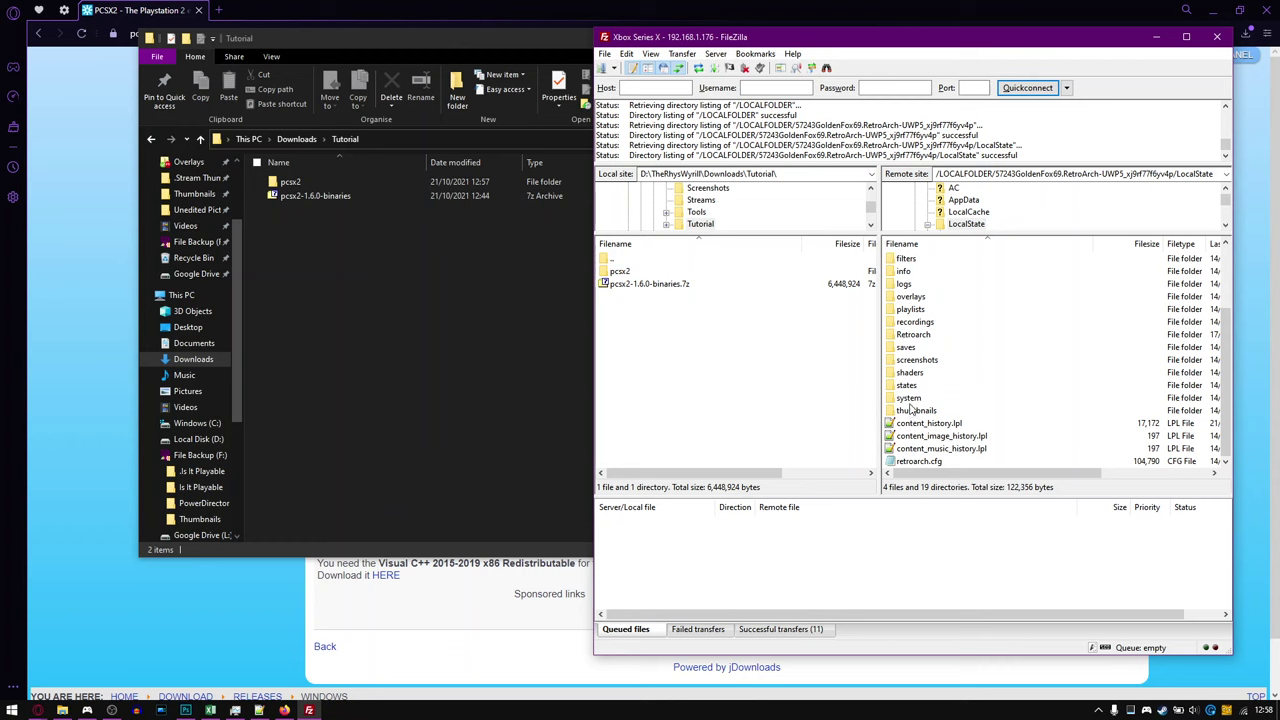
double_click(910, 399)
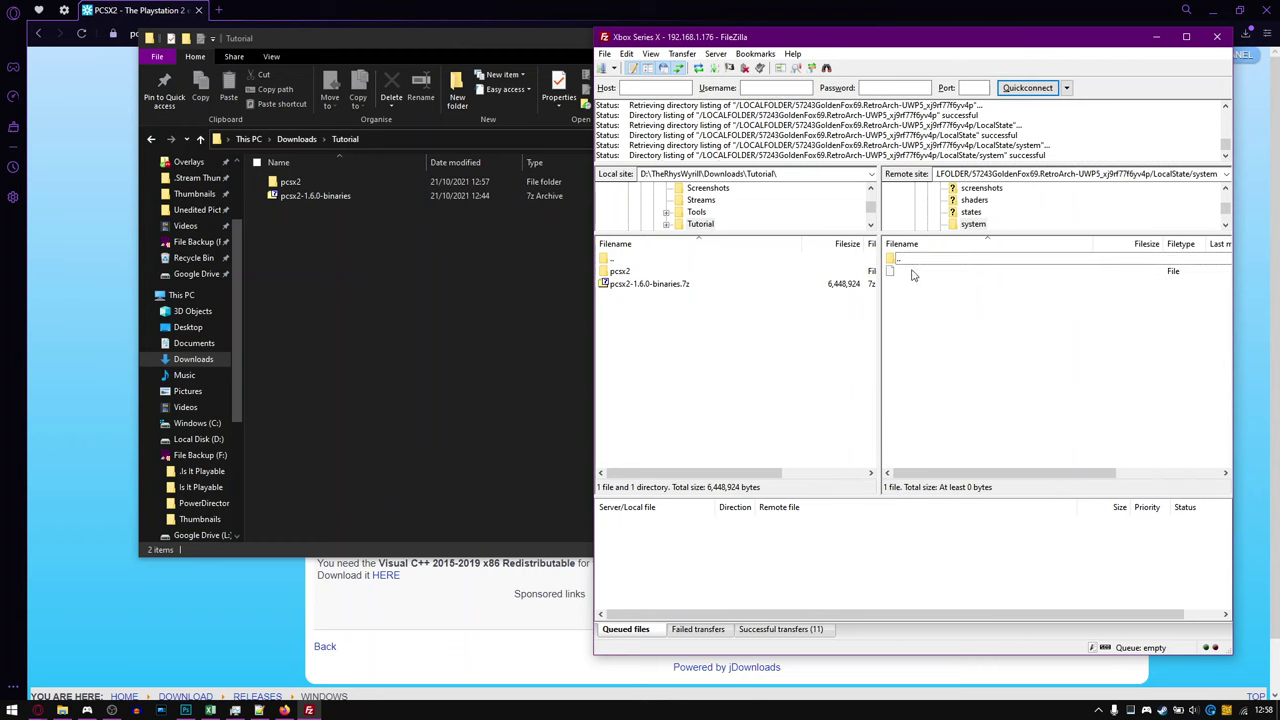
double_click(928, 260)
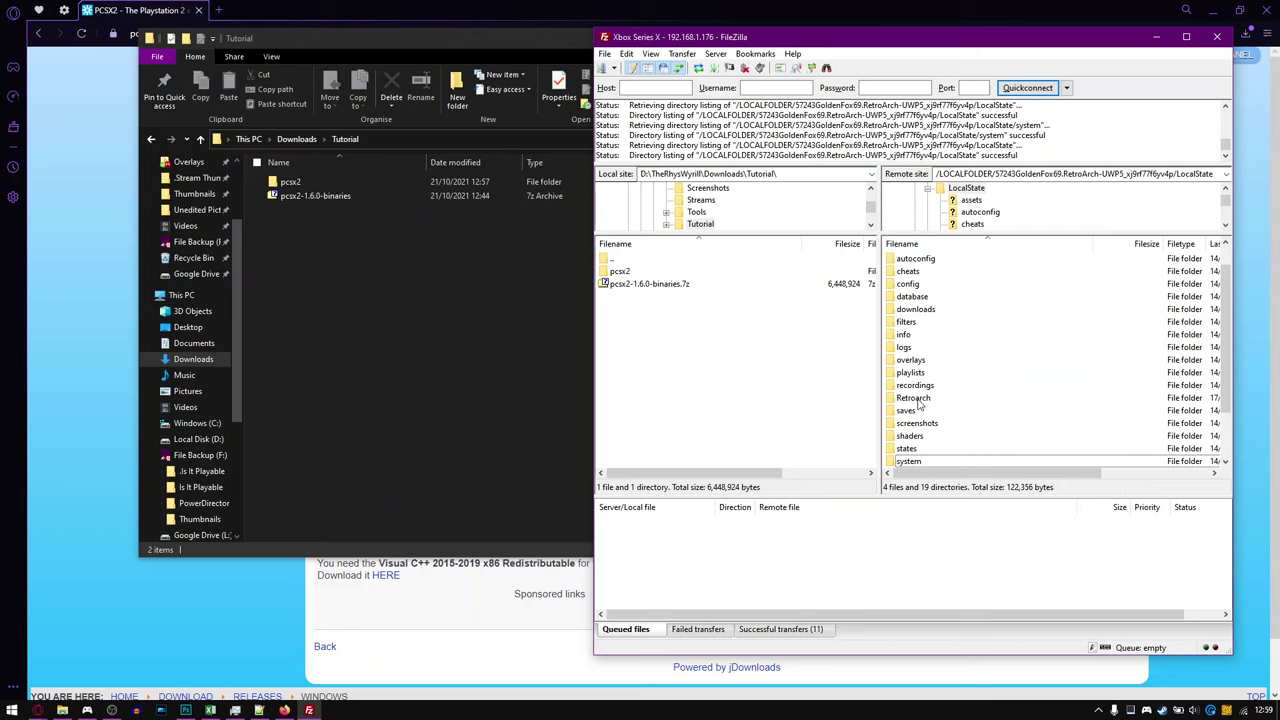
double_click(913, 398)
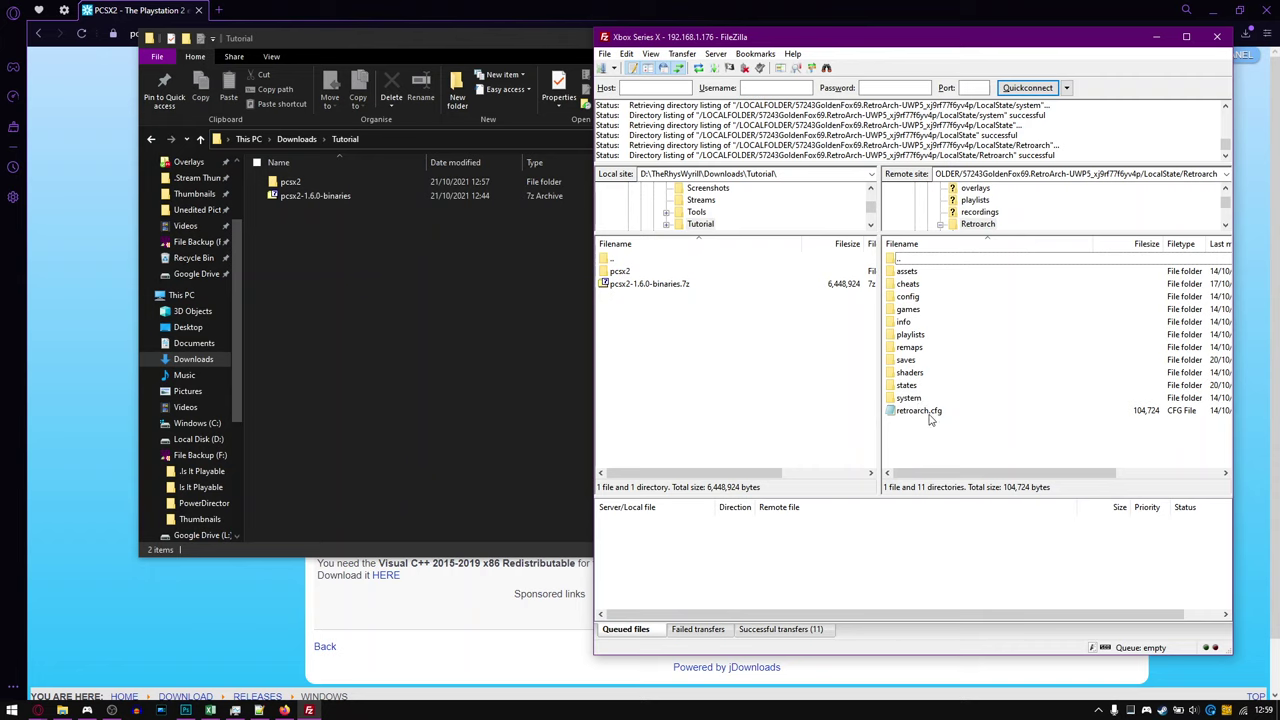
double_click(928, 263)
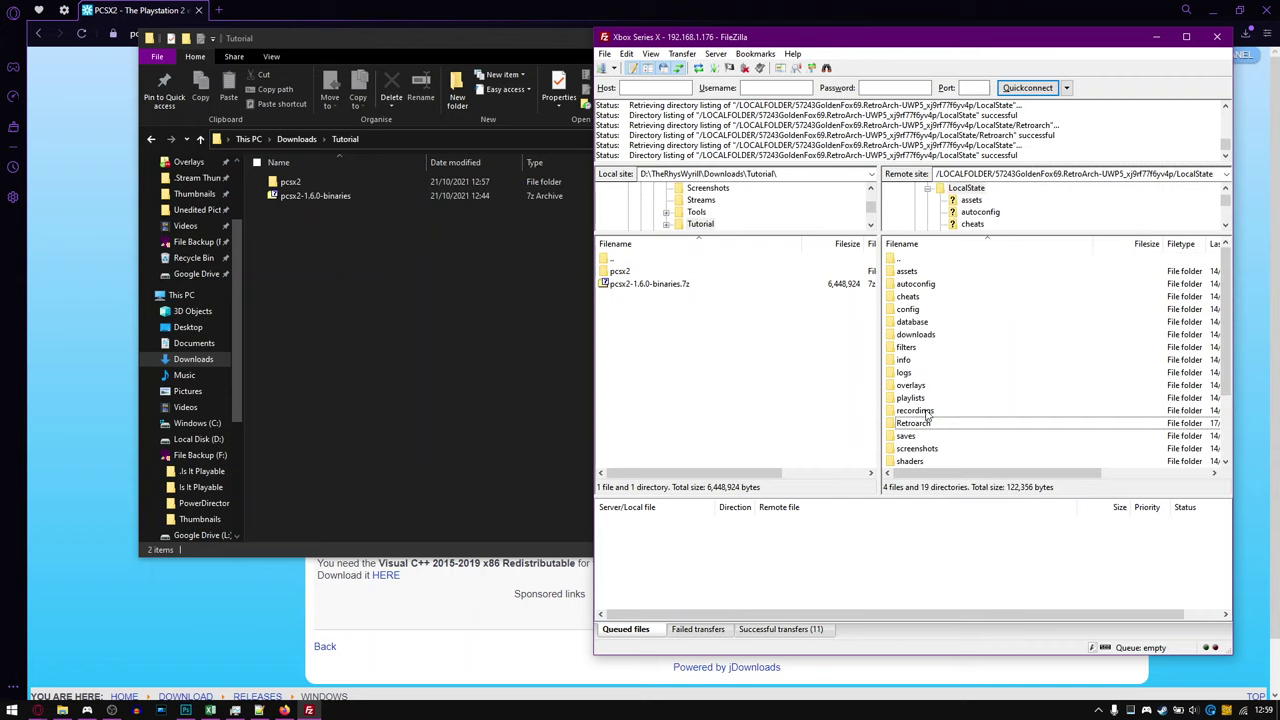
Upload the local pcsx2 folder into the Xbox's LocalState/Retroarch/system folder.
scroll(916, 454, "down", 3)
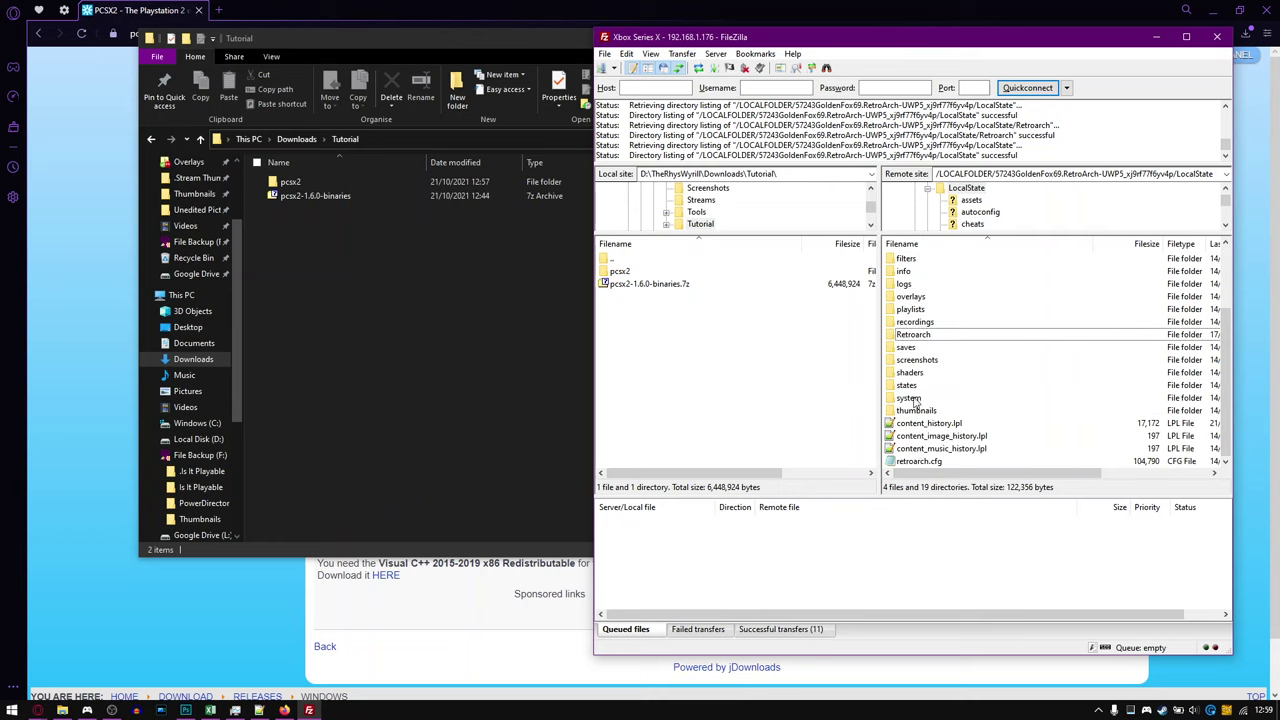
double_click(912, 337)
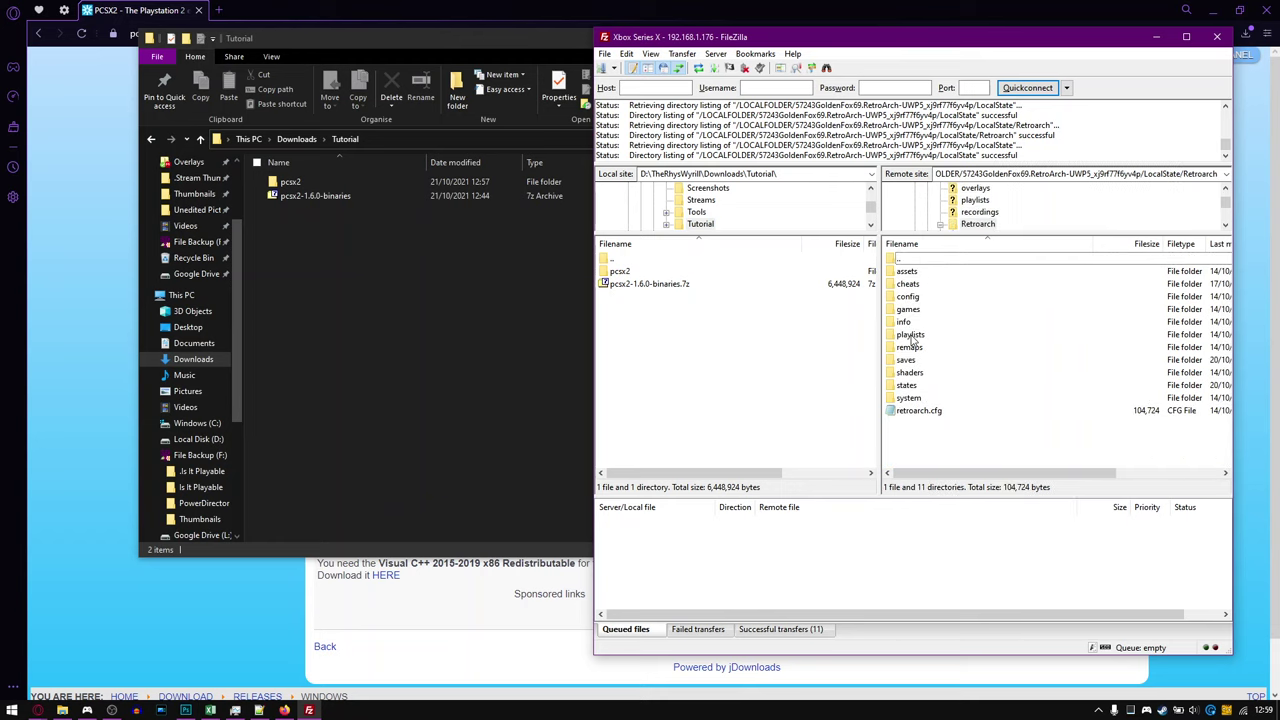
double_click(910, 398)
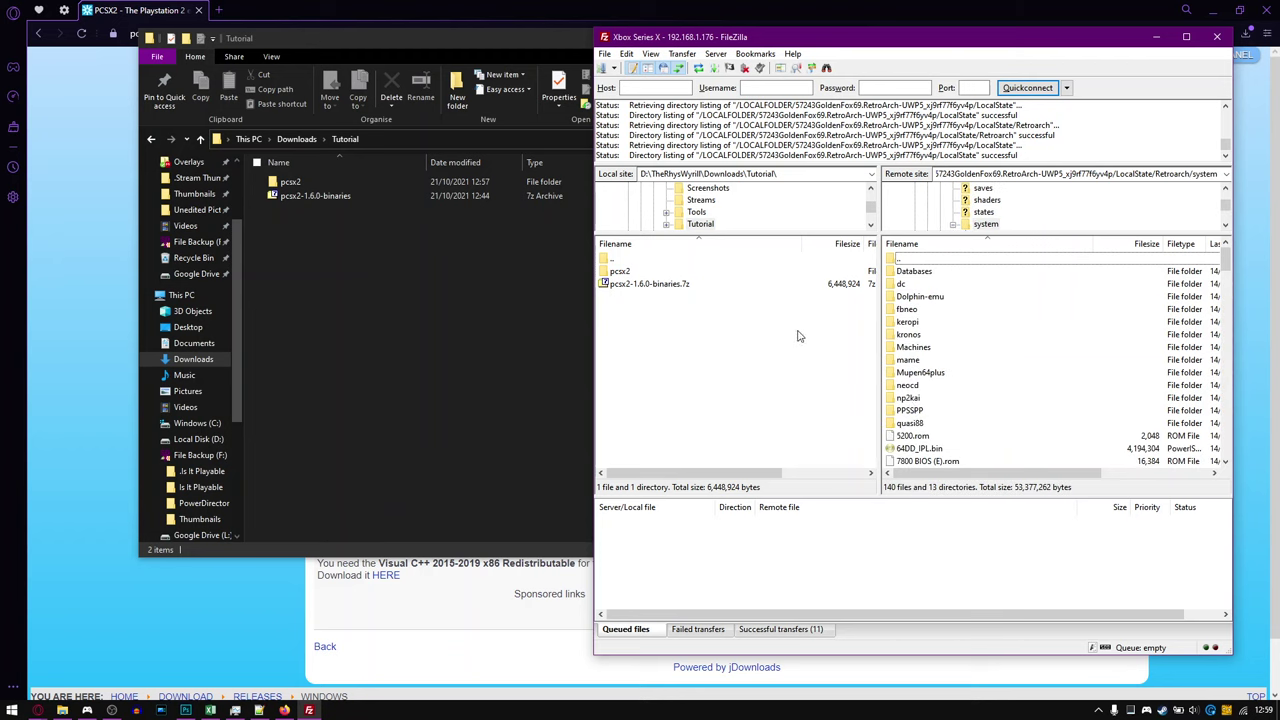
right_click(620, 274)
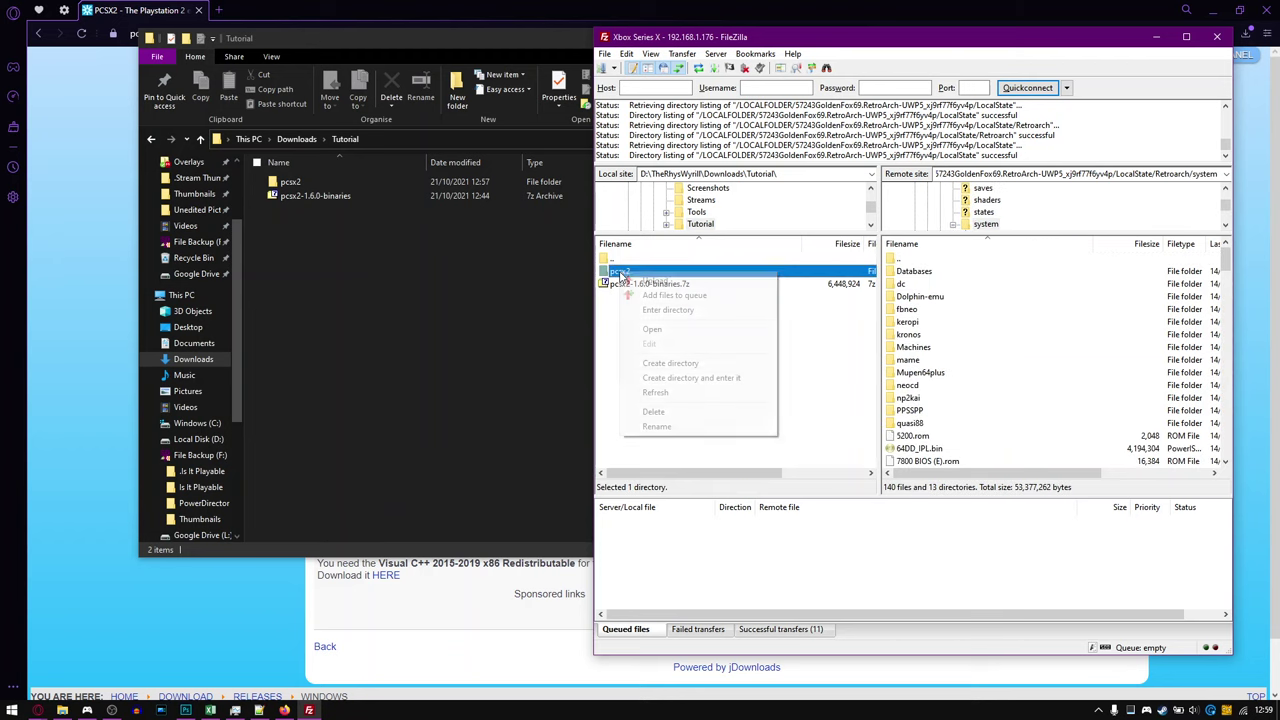
left_click(645, 281)
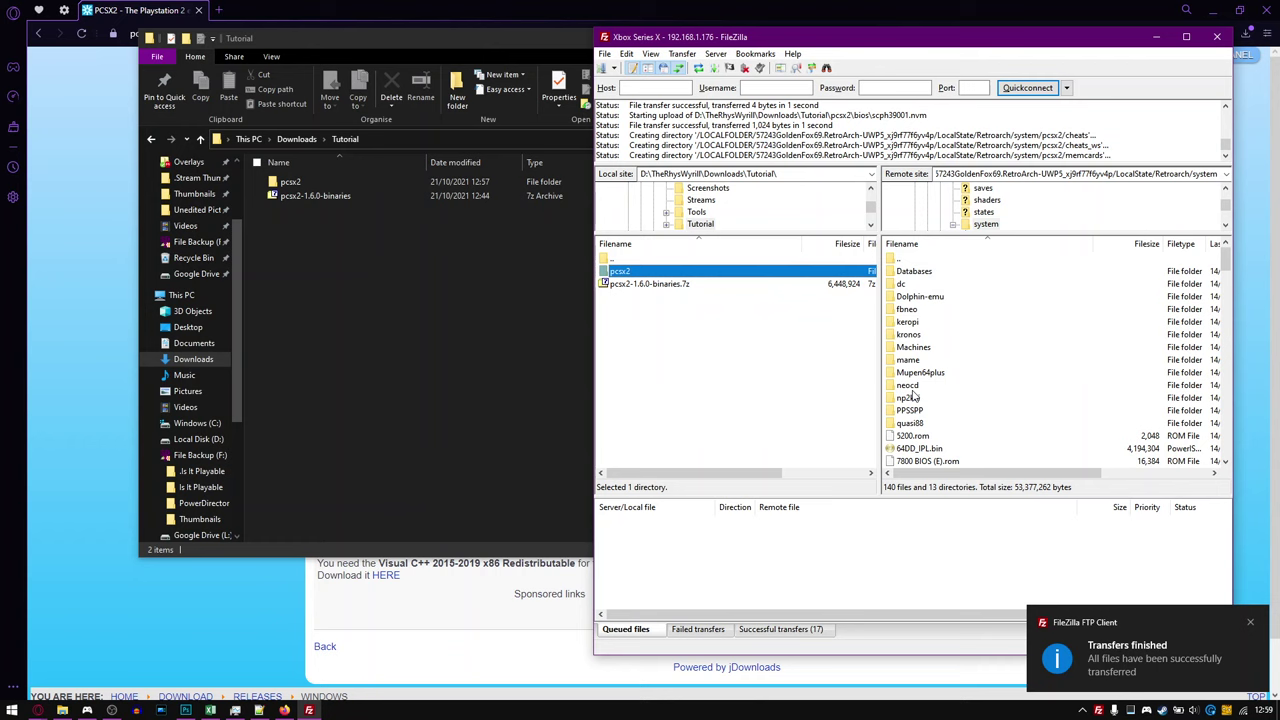
Refresh the remote listing, check the contents of the uploaded pcsx2 folder and return to the system folder.
left_click(699, 68)
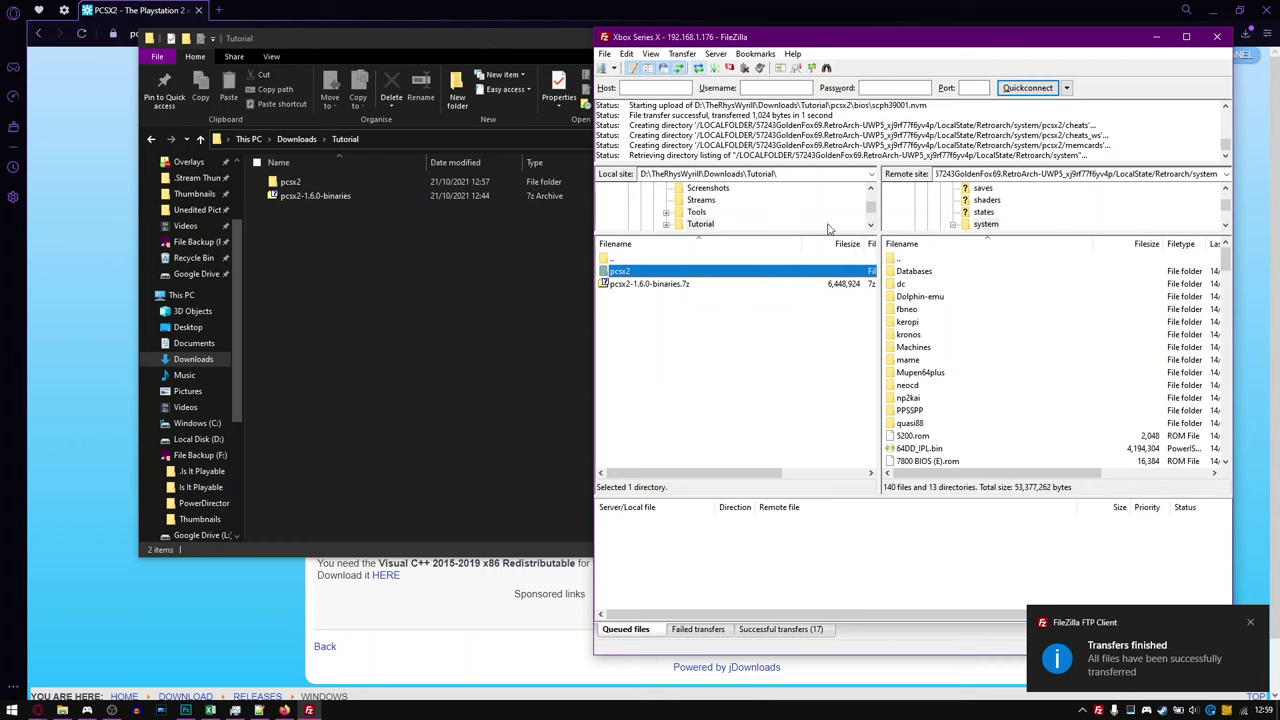
double_click(912, 413)
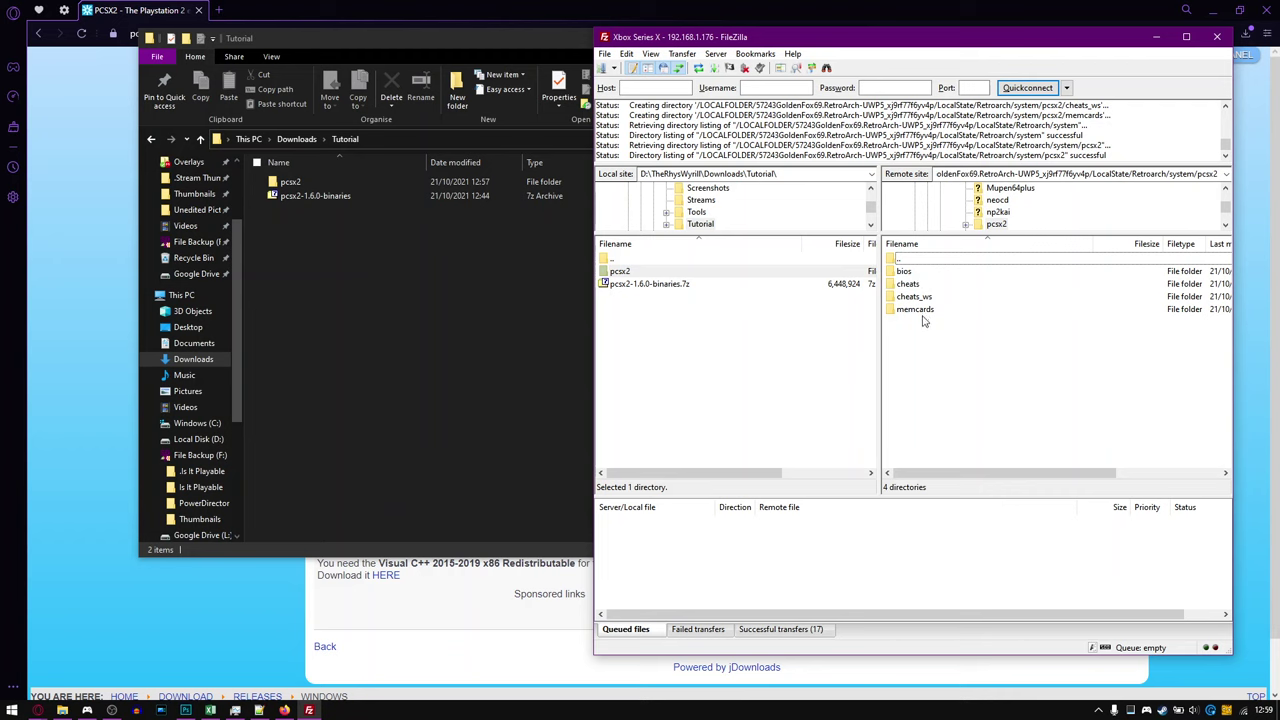
left_click(796, 384)
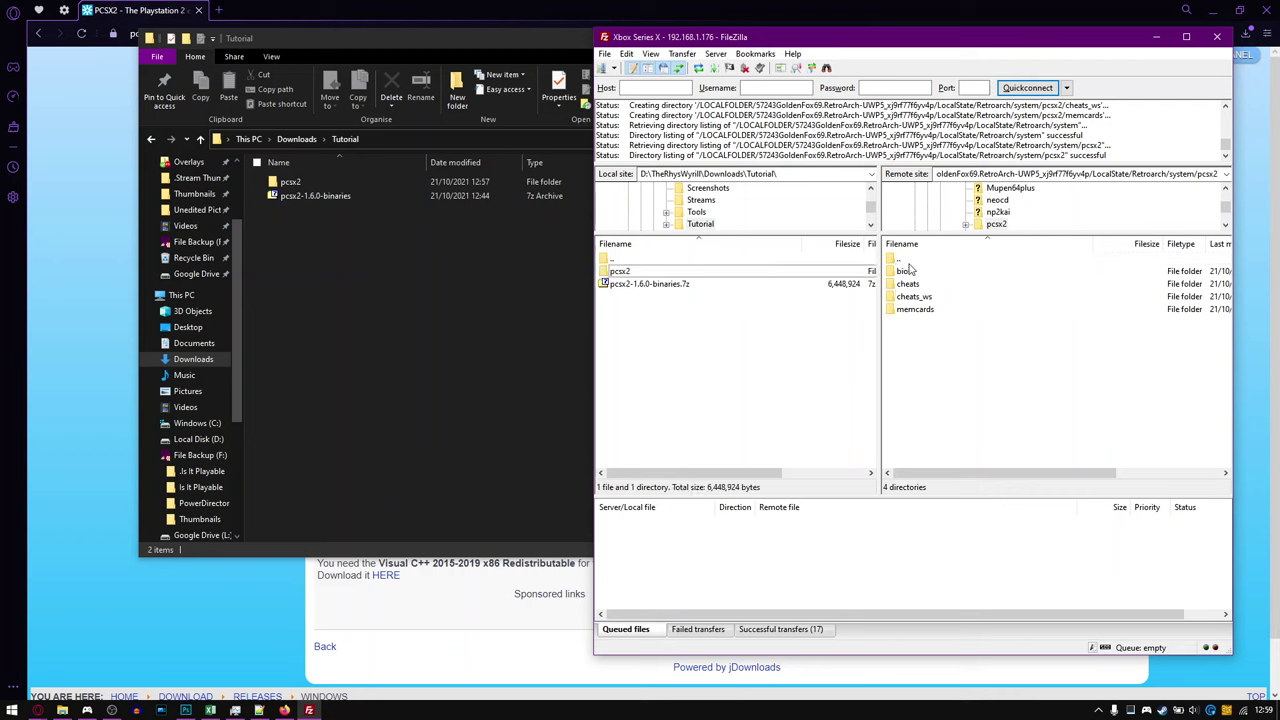
double_click(905, 260)
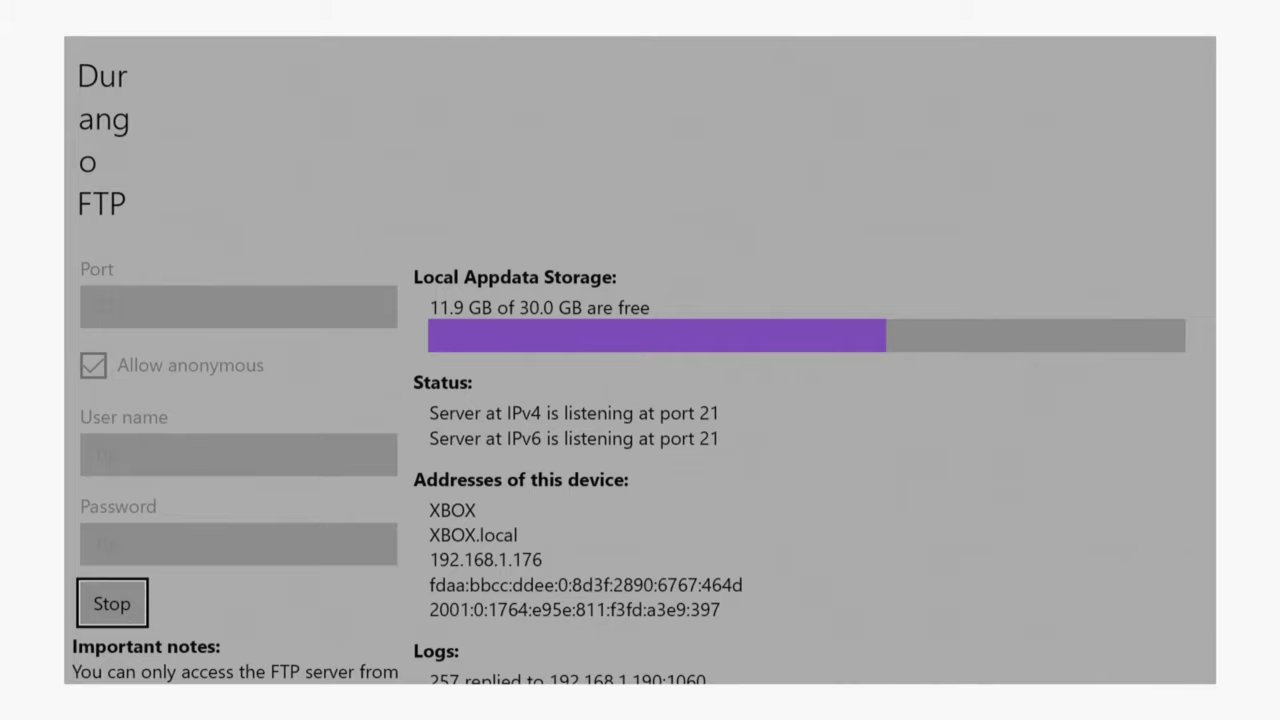
Open the Xbox guide and quit Durango FTP.
key("super")
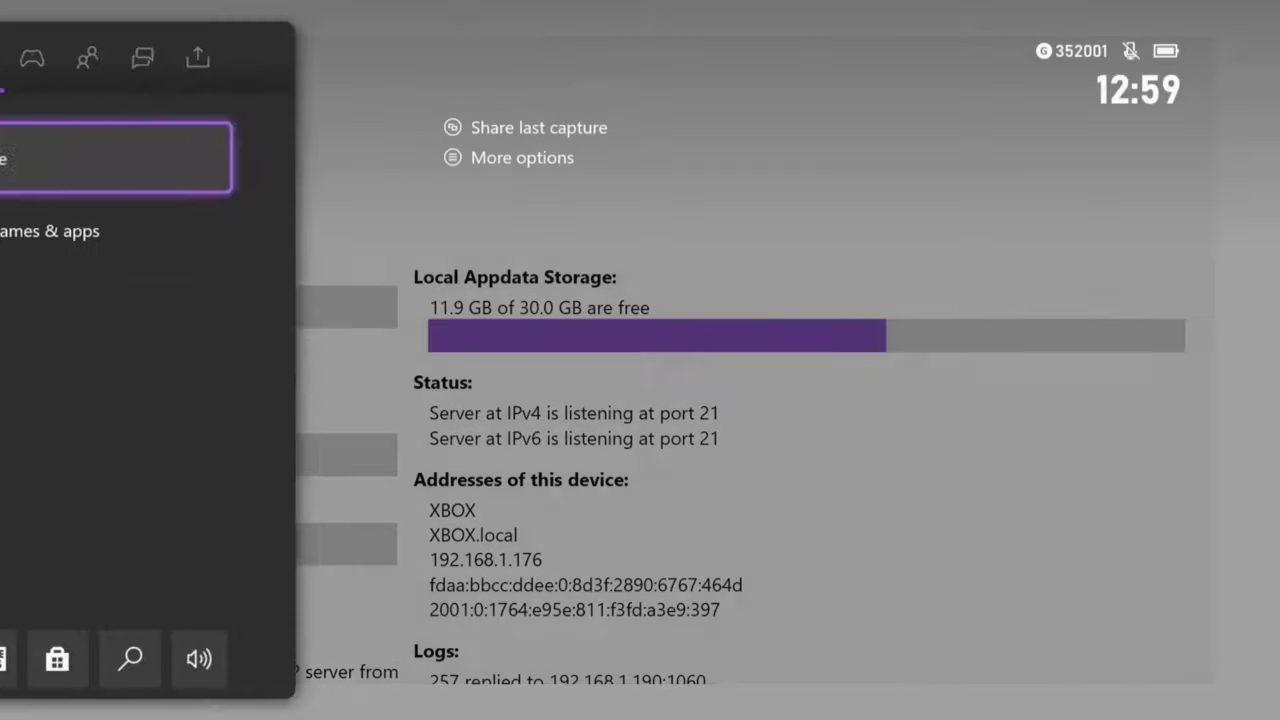
key("Down")
key("Down")
key("Menu")
key("Down")
key("Return")
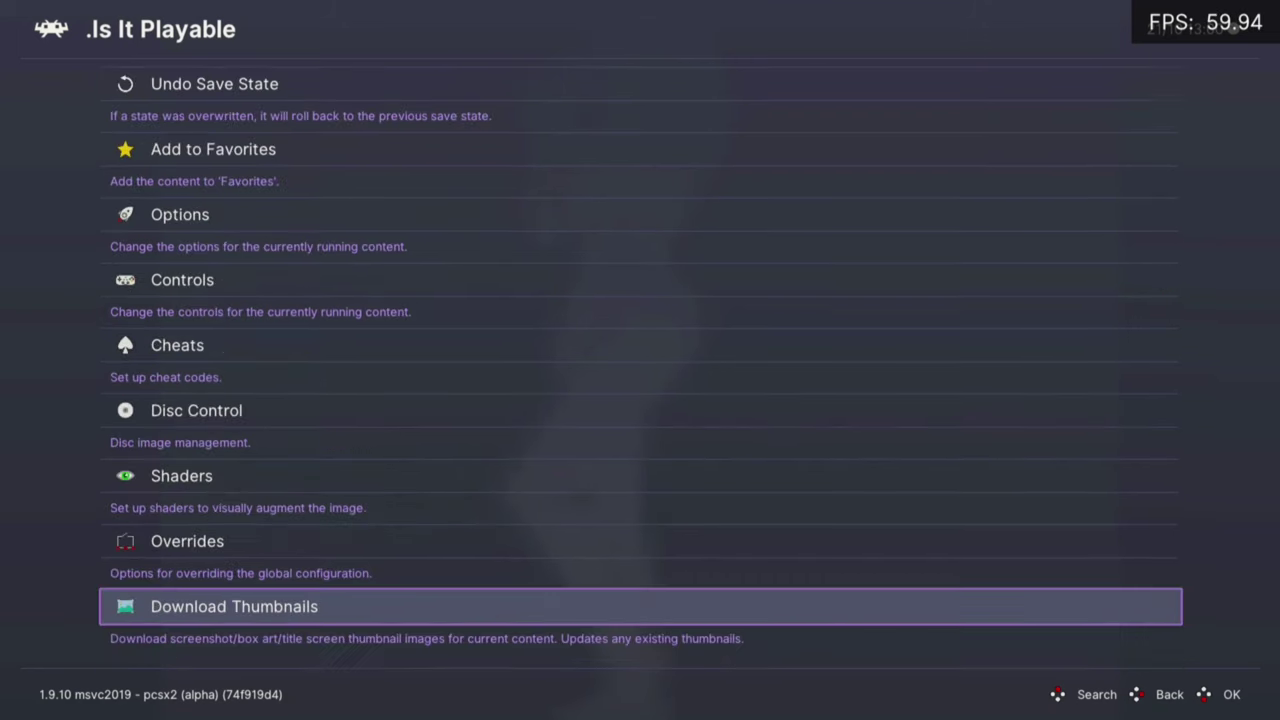
Open the core options of the running PlayStation 2 game in RetroArch and set System: Fast Boot to OFF.
key("Up")
key("Up")
key("Up")
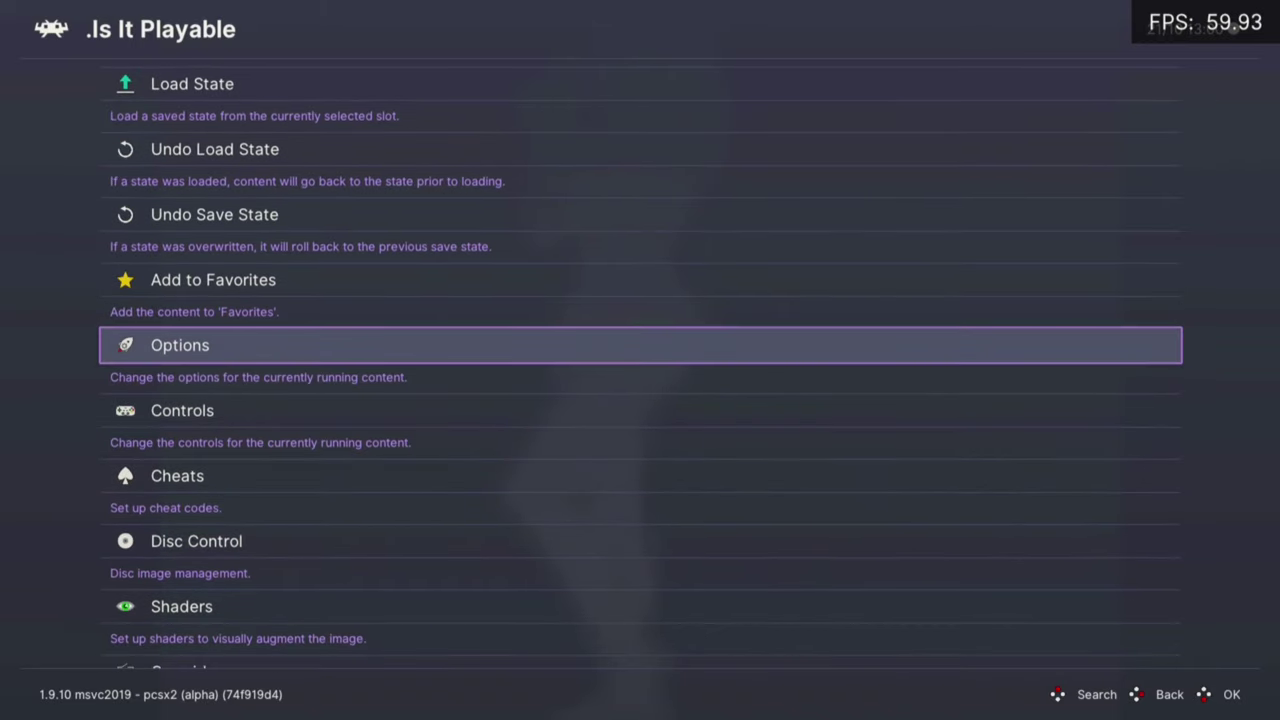
key("Return")
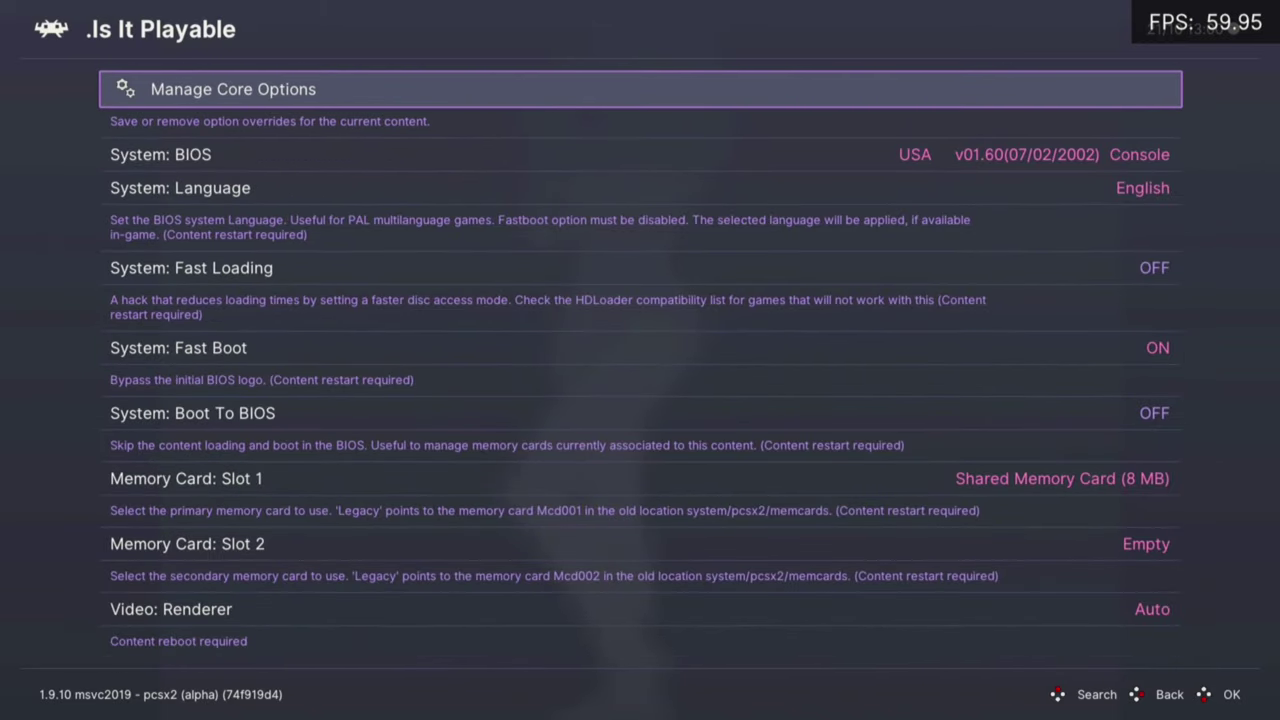
key("Down")
key("Down")
key("Down")
key("Down")
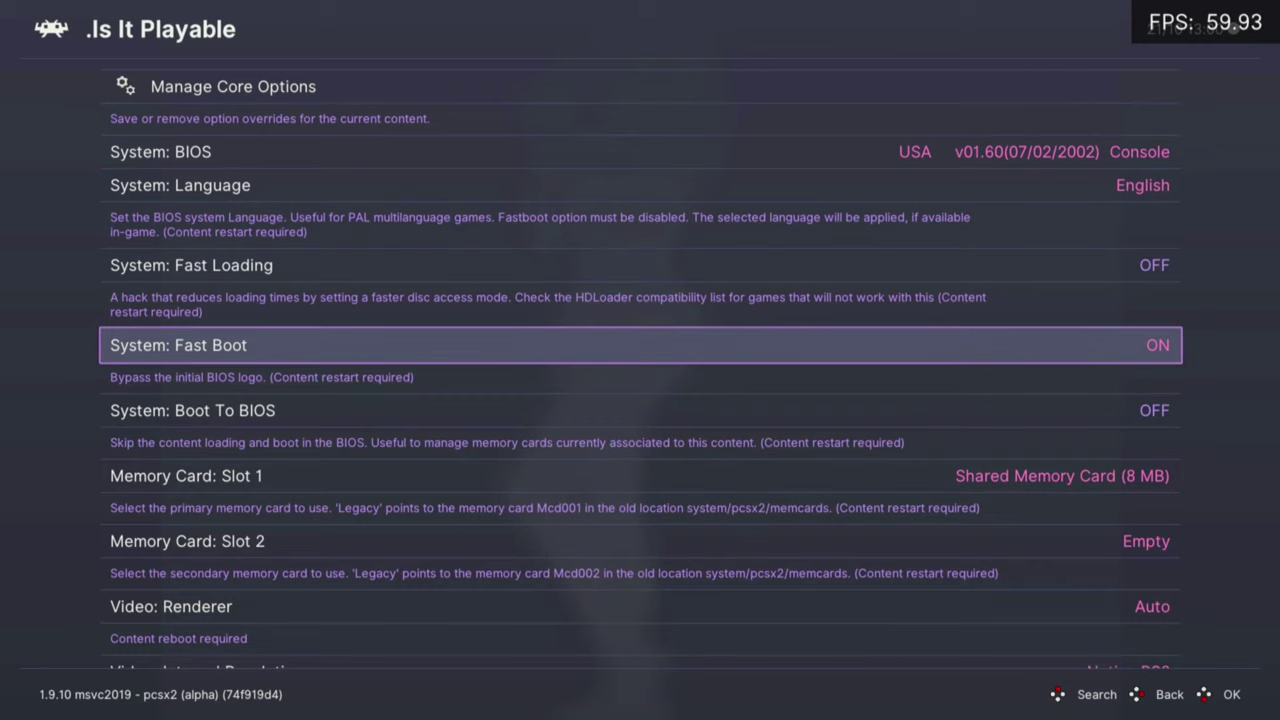
key("Left")
key("BackSpace")
key("Return")
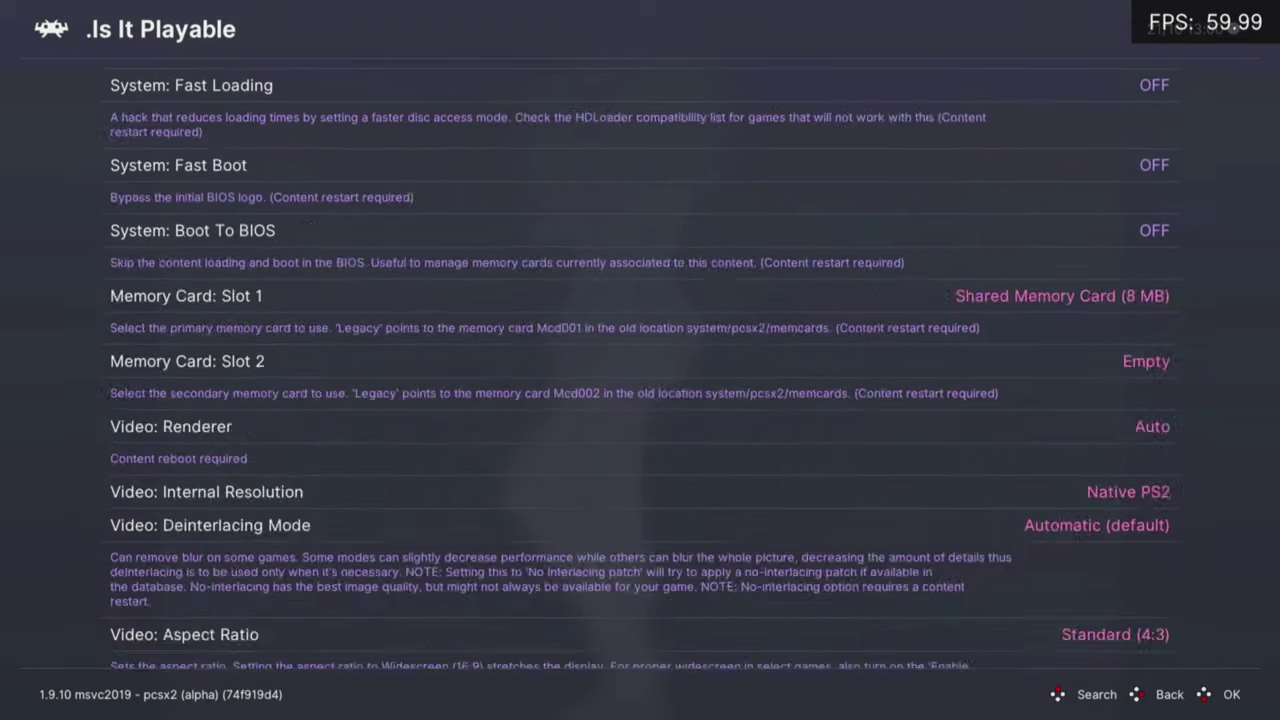
Save the pcsx2 core options as Content Directory Options and return to the running game's quick menu.
key("Return")
key("Down")
key("Down")
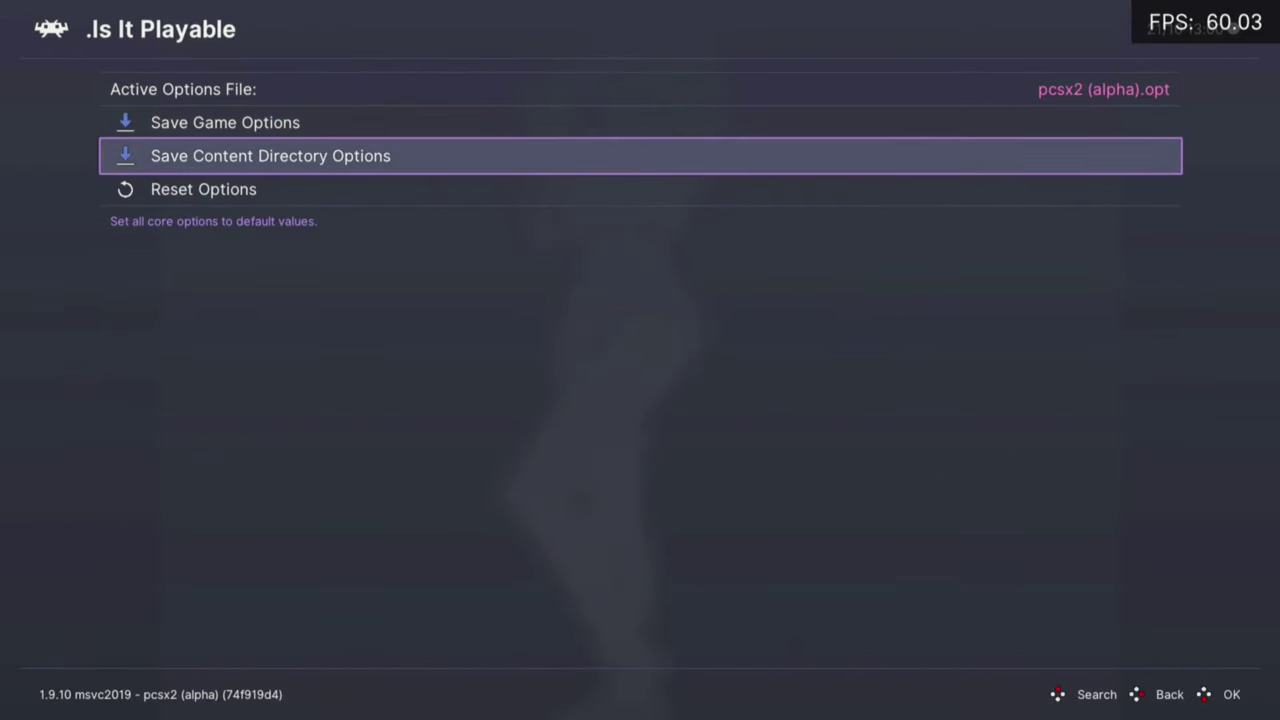
key("Return")
key("BackSpace")
key("BackSpace")
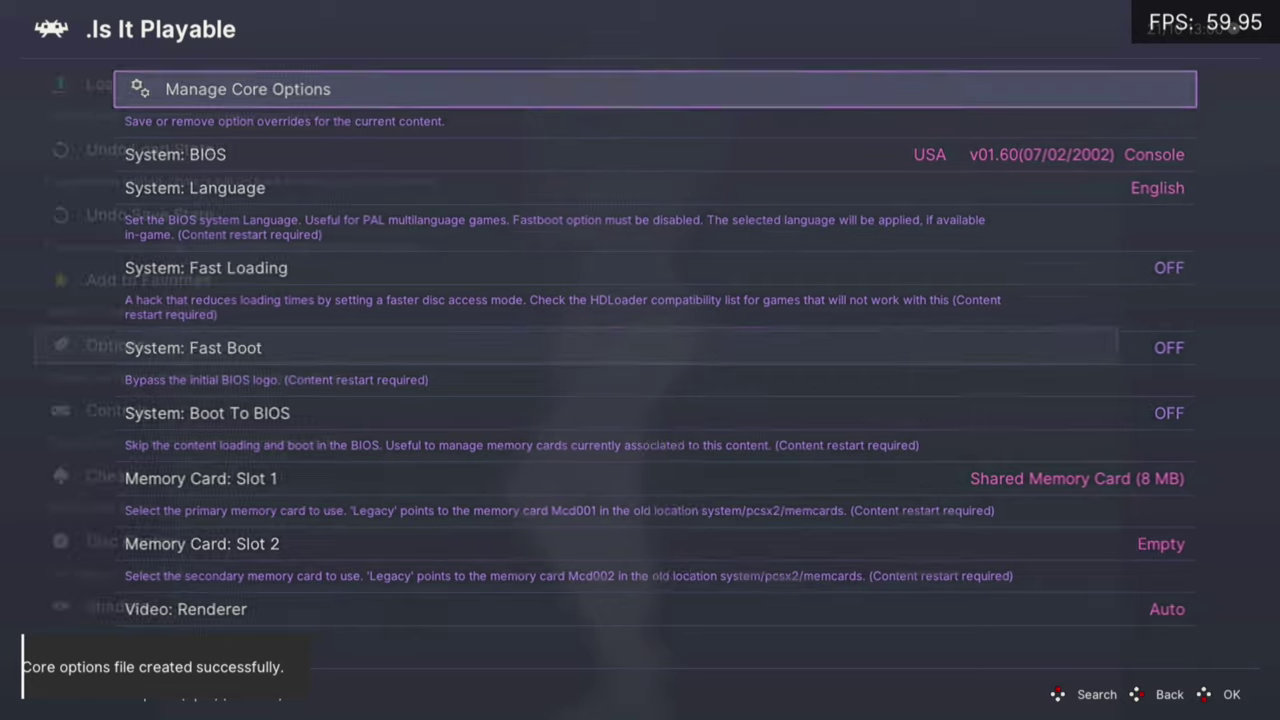
Close the running PlayStation 2 content and return to the .Is It Playable playlist.
key("Down")
key("Down")
key("Down")
key("Down")
key("Down")
key("Down")
key("Down")
key("Down")
key("Down")
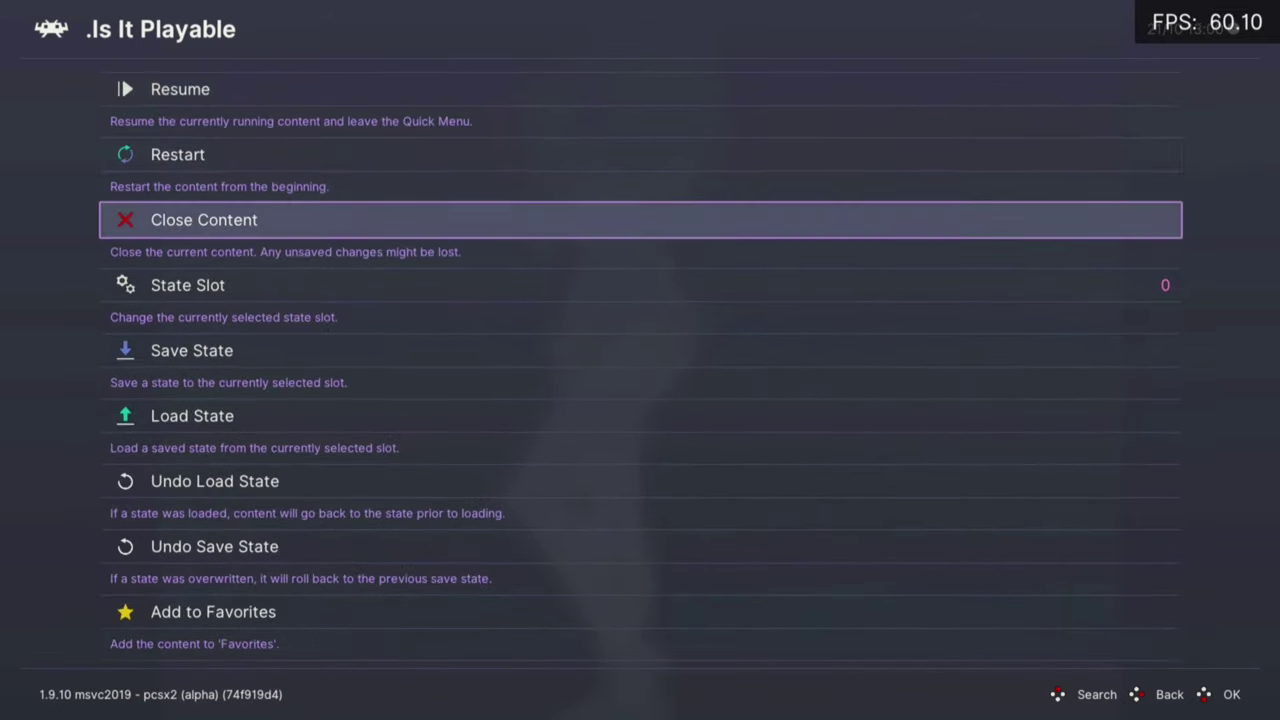
key("Return")
key("Up")
key("BackSpace")
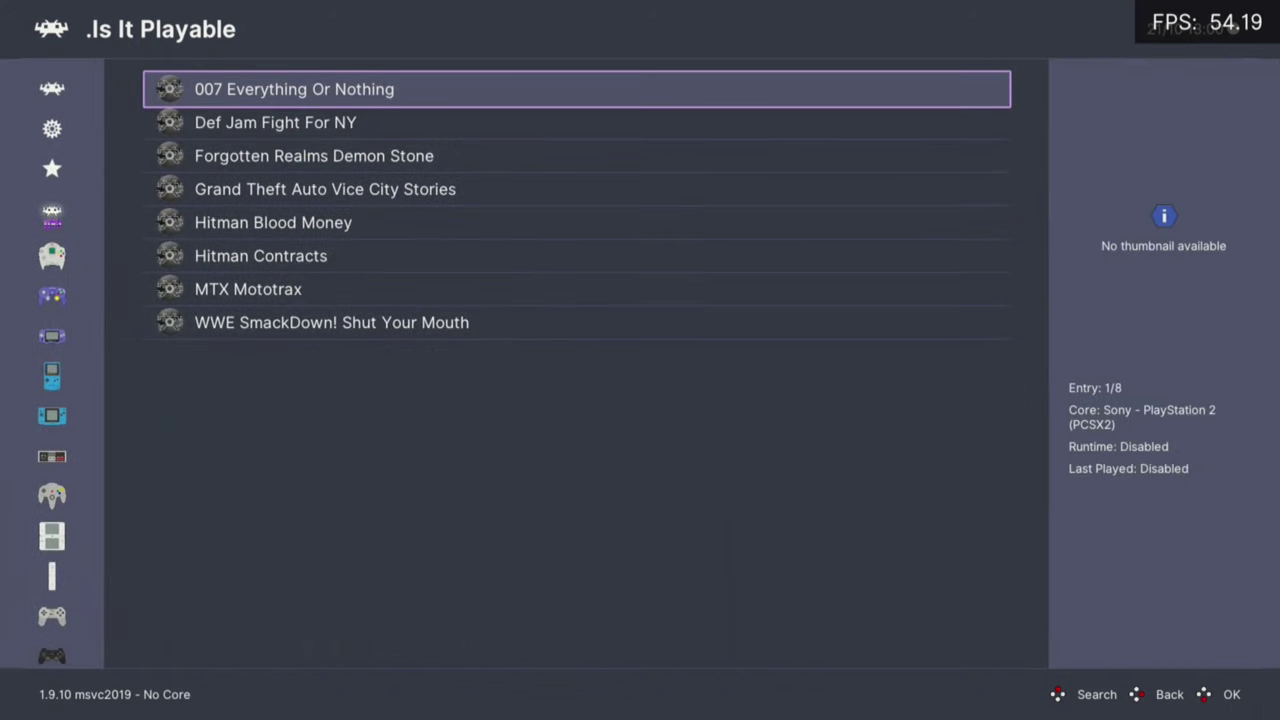
Go to the main menu, quit RetroArch and relaunch it from the Xbox home screen.
key("Up")
key("BackSpace")
key("Up")
key("Up")
key("Up")
key("Right")
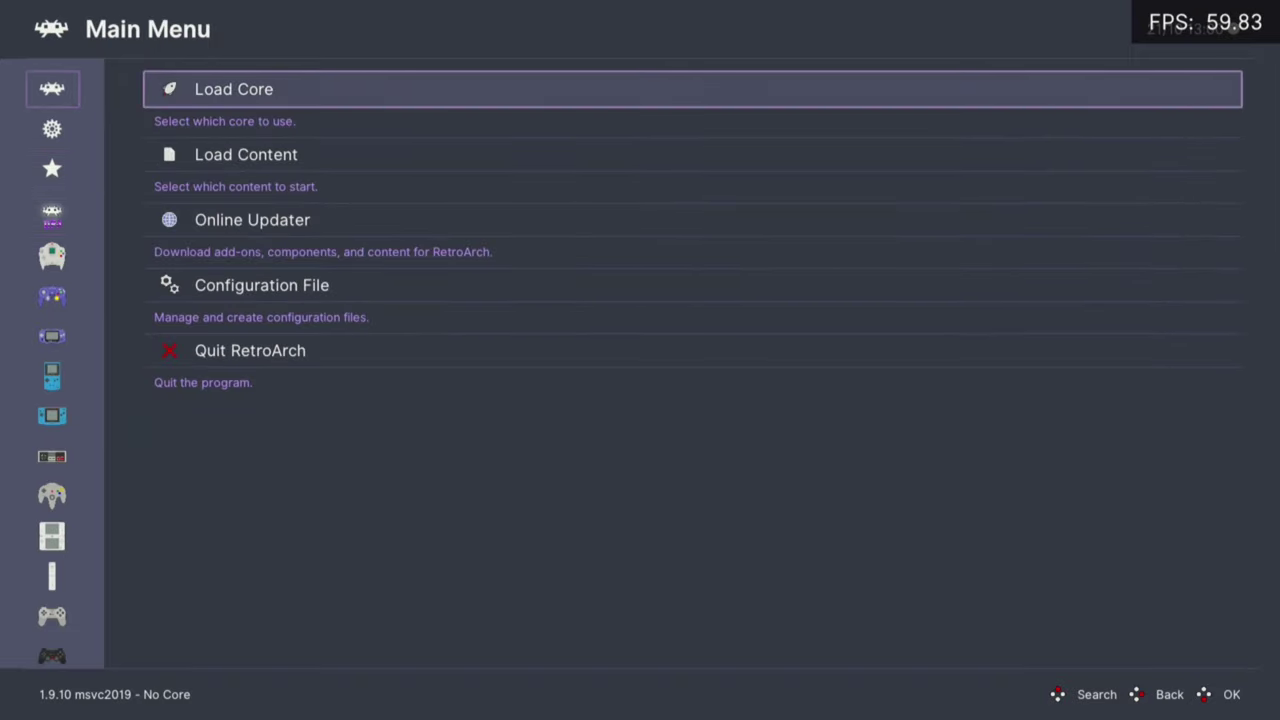
key("Up")
key("Return")
key("Return")
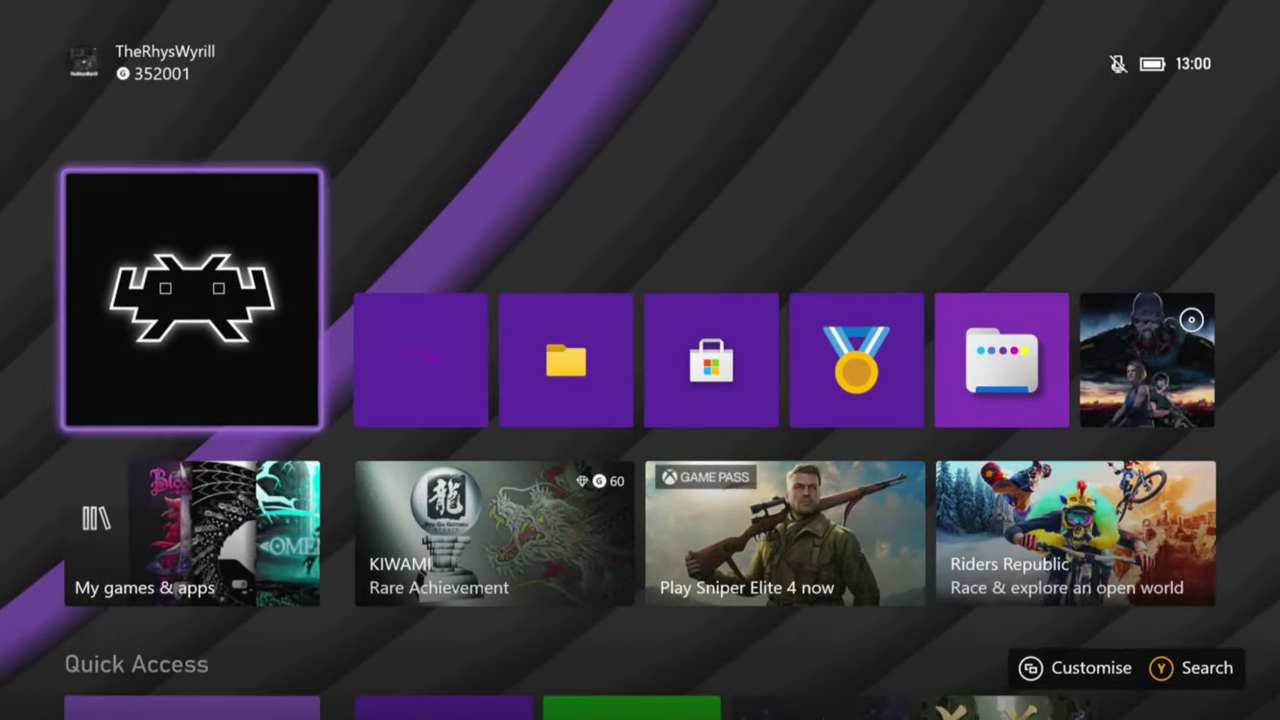
Switch from the main menu to RetroArch's Settings section.
key("Left")
key("Down")
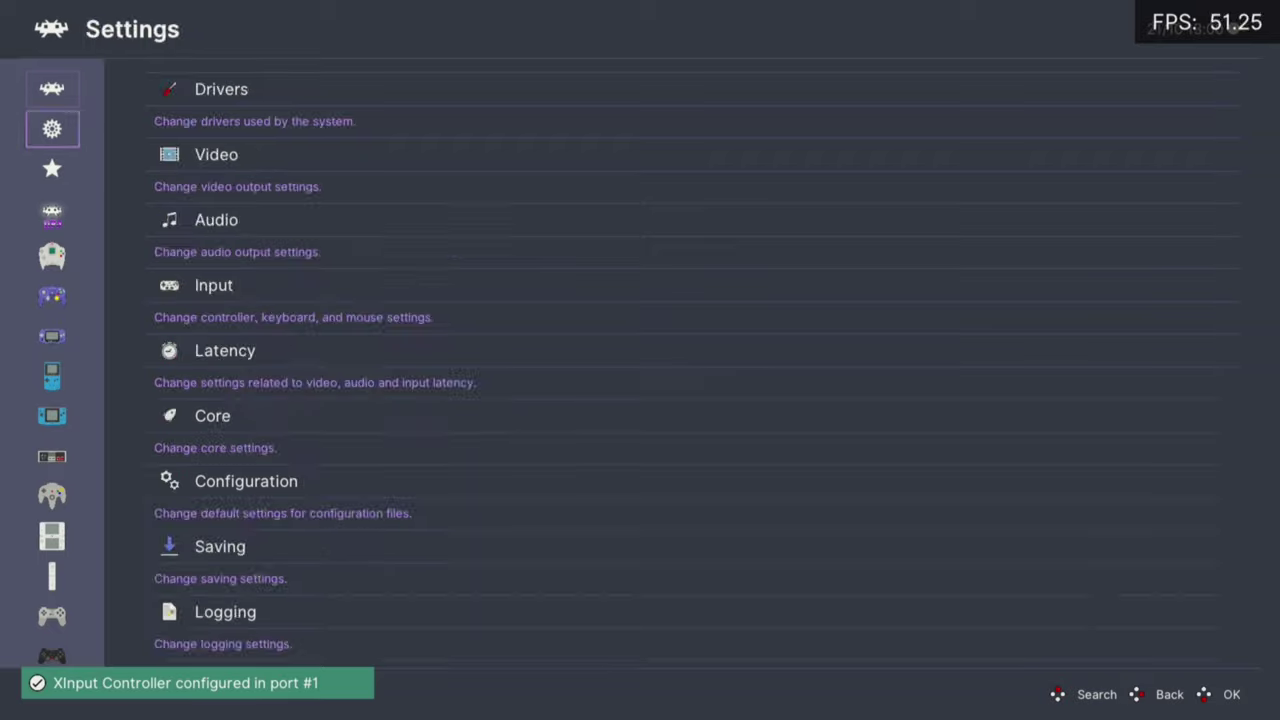